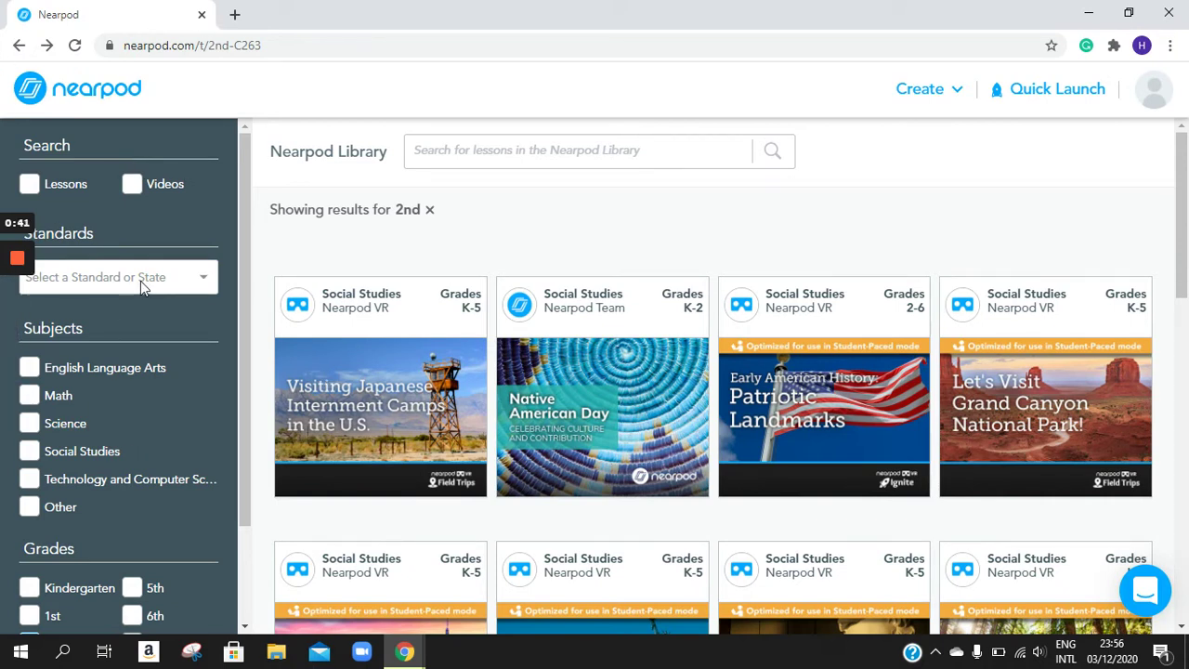
Look through the library's search filters and the lessons shown for 2nd grade
scroll(146, 318, "down", 2)
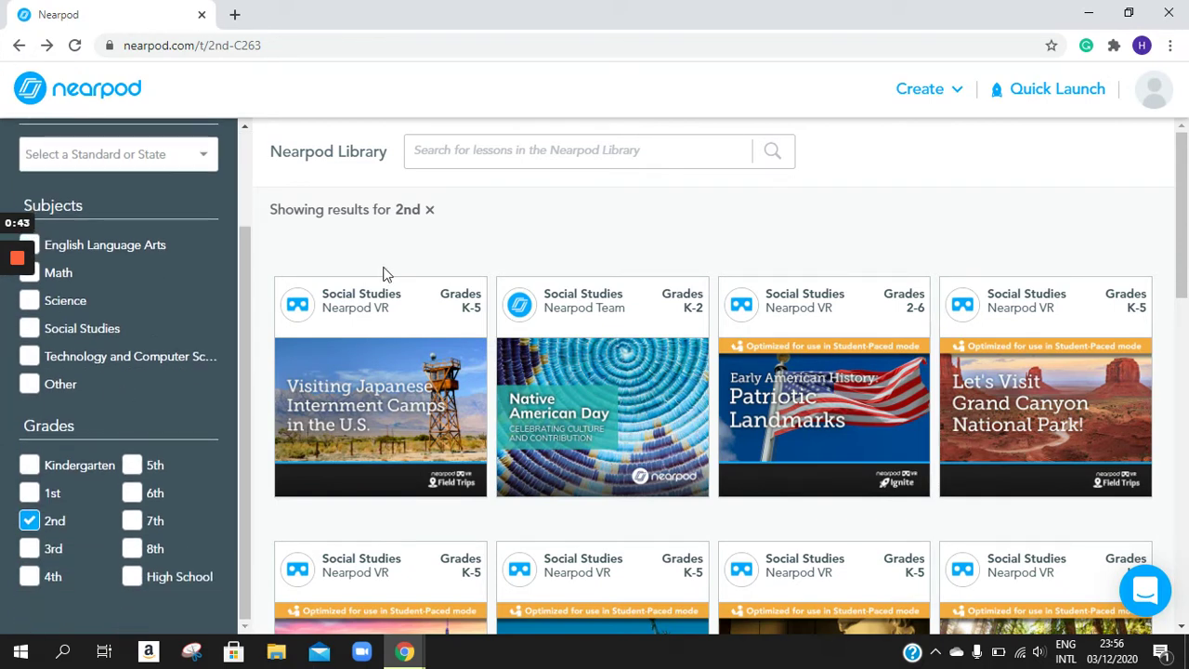
mouse_move(648, 418)
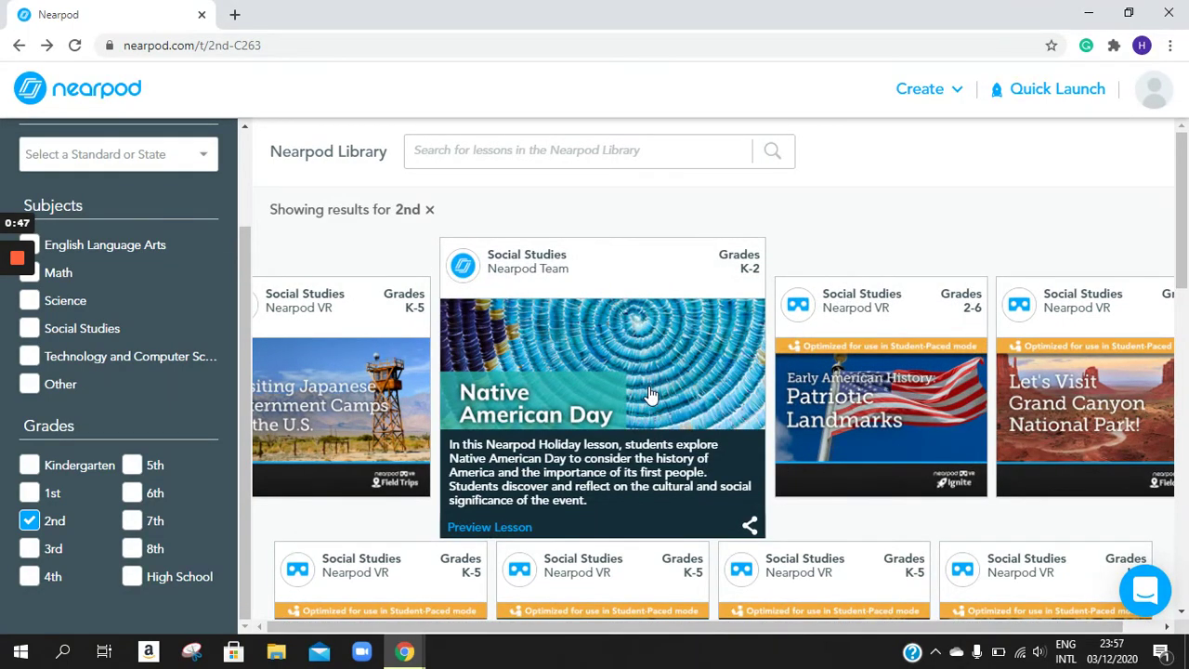
scroll(650, 395, "down", 1)
mouse_move(35, 306)
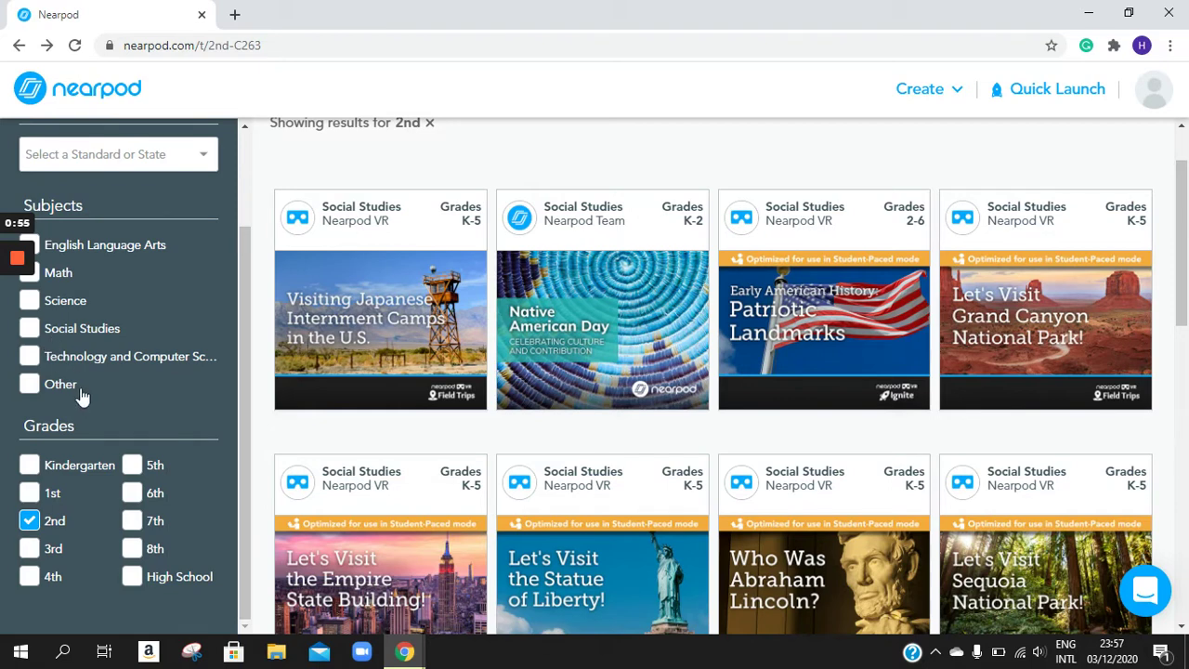
scroll(83, 395, "up", 2)
left_click(32, 367)
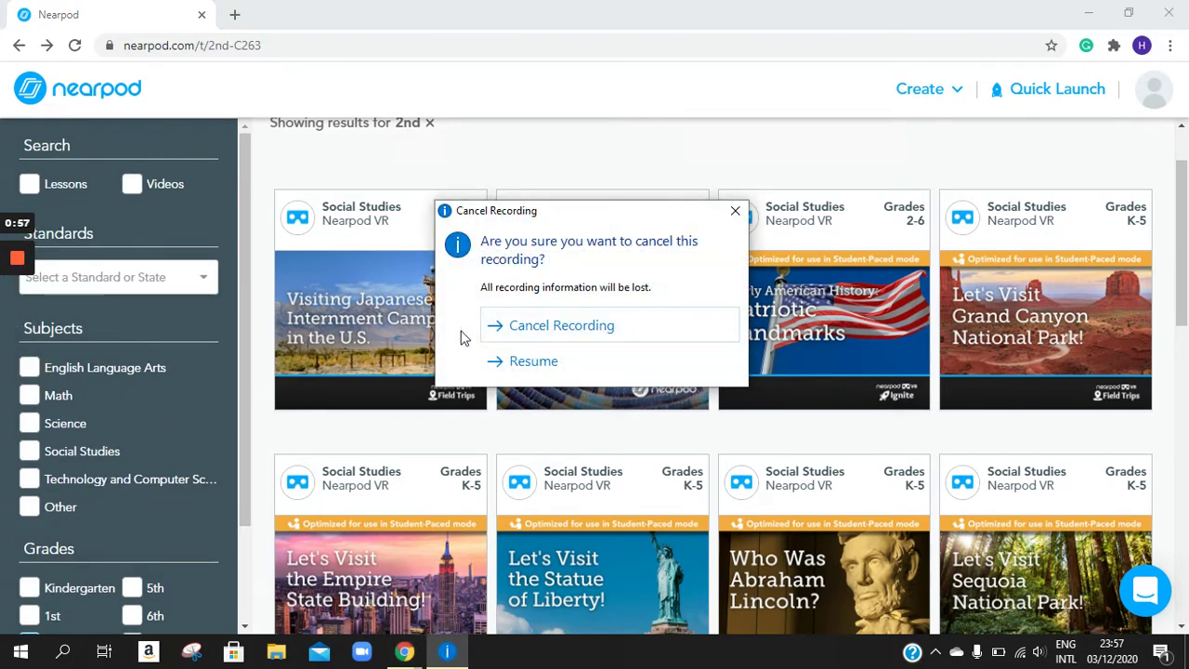
left_click(528, 365)
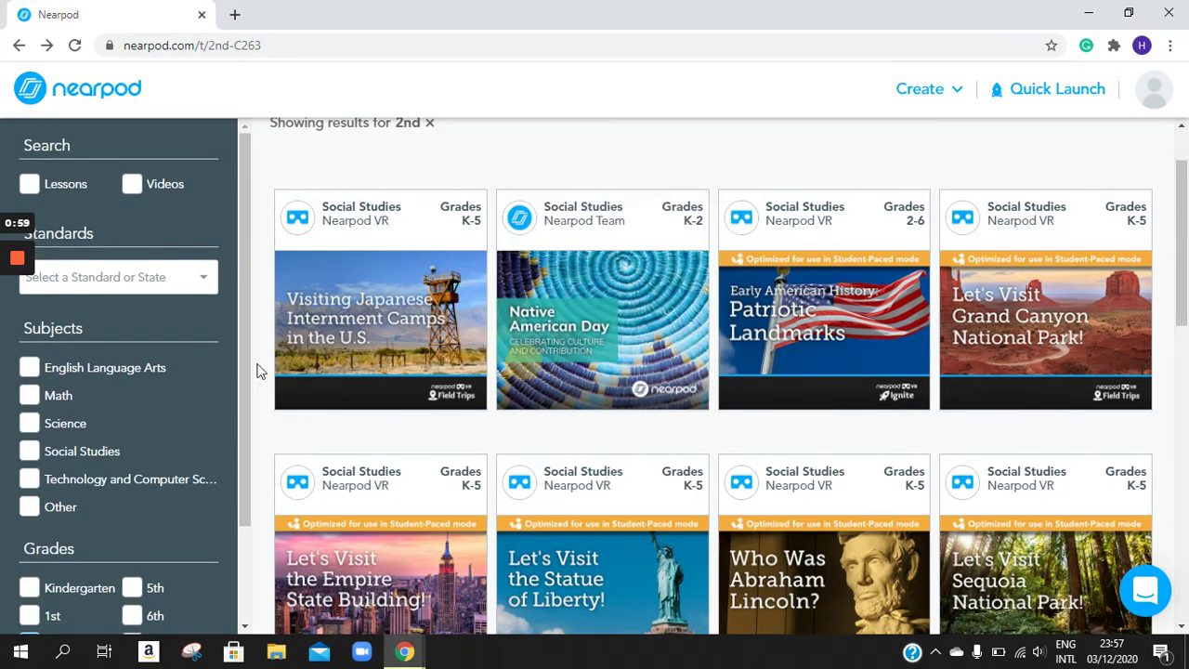
Filter the lesson library by Kindergarten instead of 2nd grade and look through the matching lessons
scroll(79, 536, "down", 1)
scroll(79, 536, "down", 1)
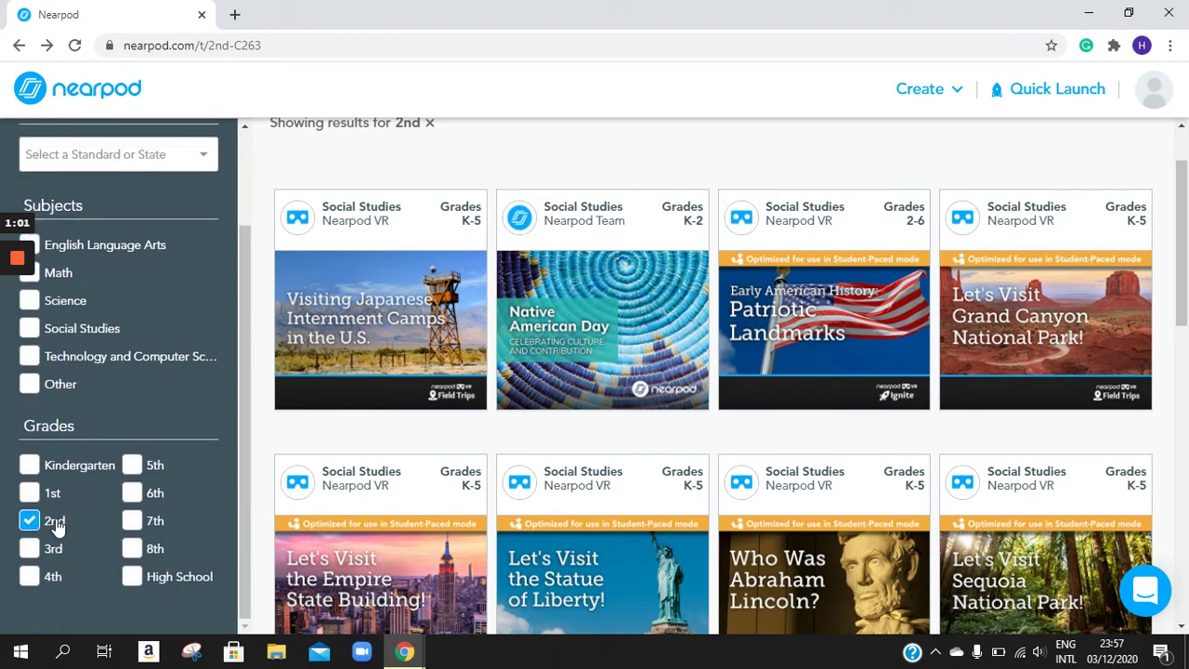
left_click(29, 467)
left_click(29, 520)
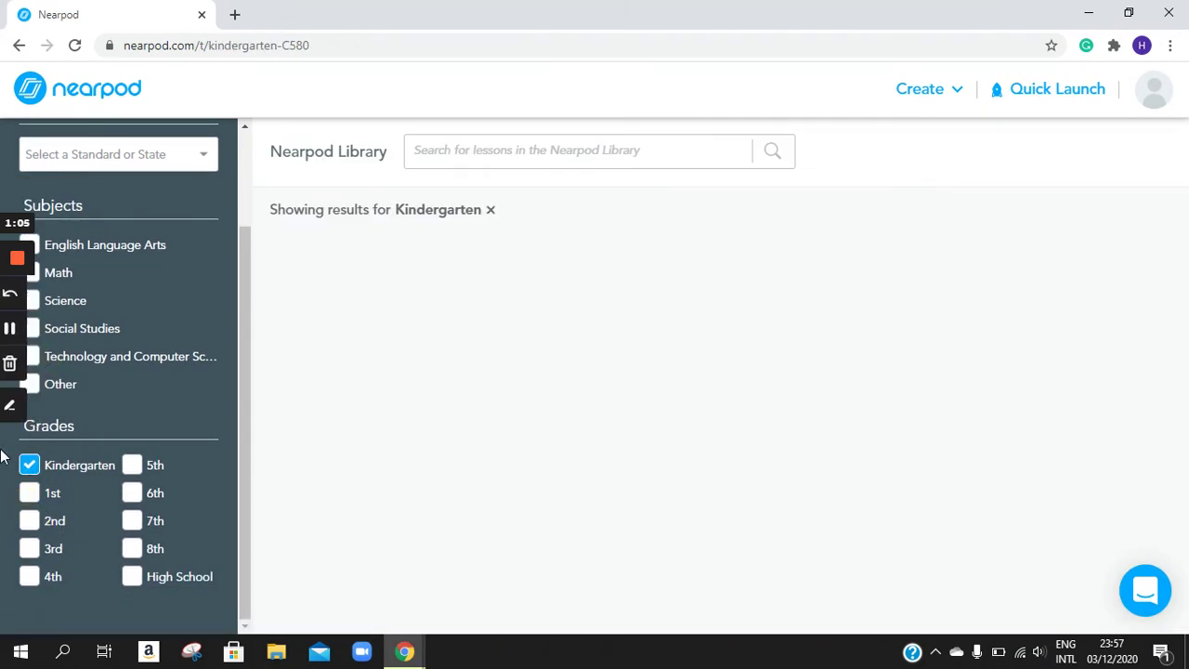
mouse_move(324, 321)
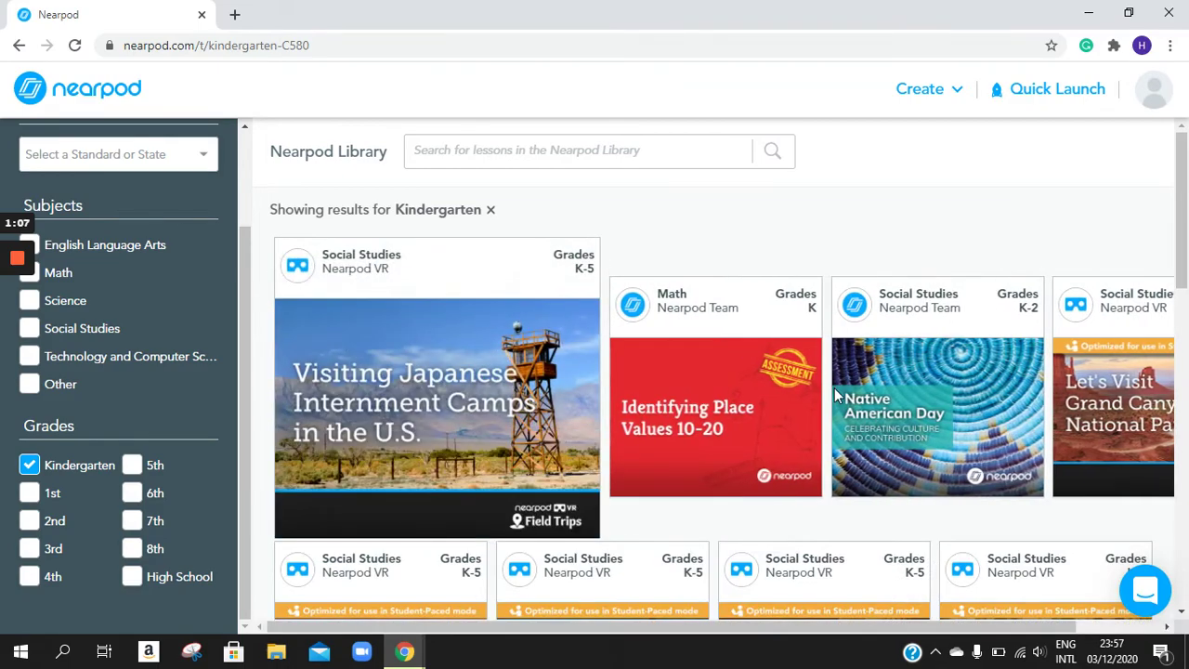
scroll(835, 388, "down", 2)
scroll(666, 349, "up", 2)
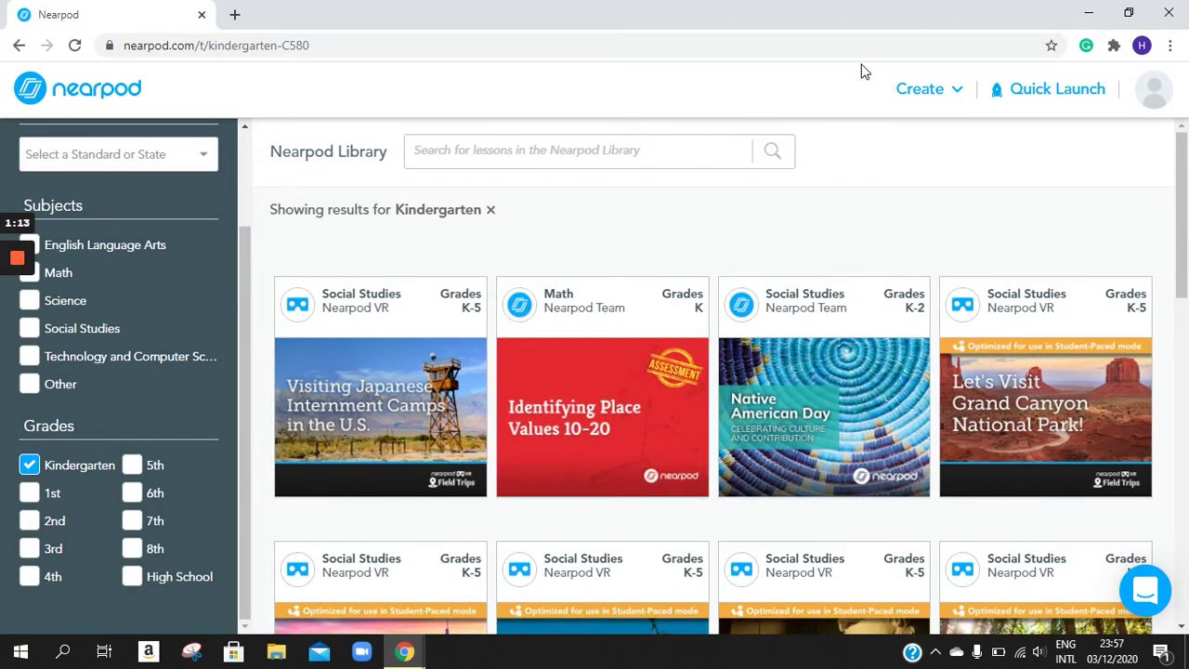
Create a new lesson and name it "Plant parts 2"
left_click(940, 91)
left_click(962, 137)
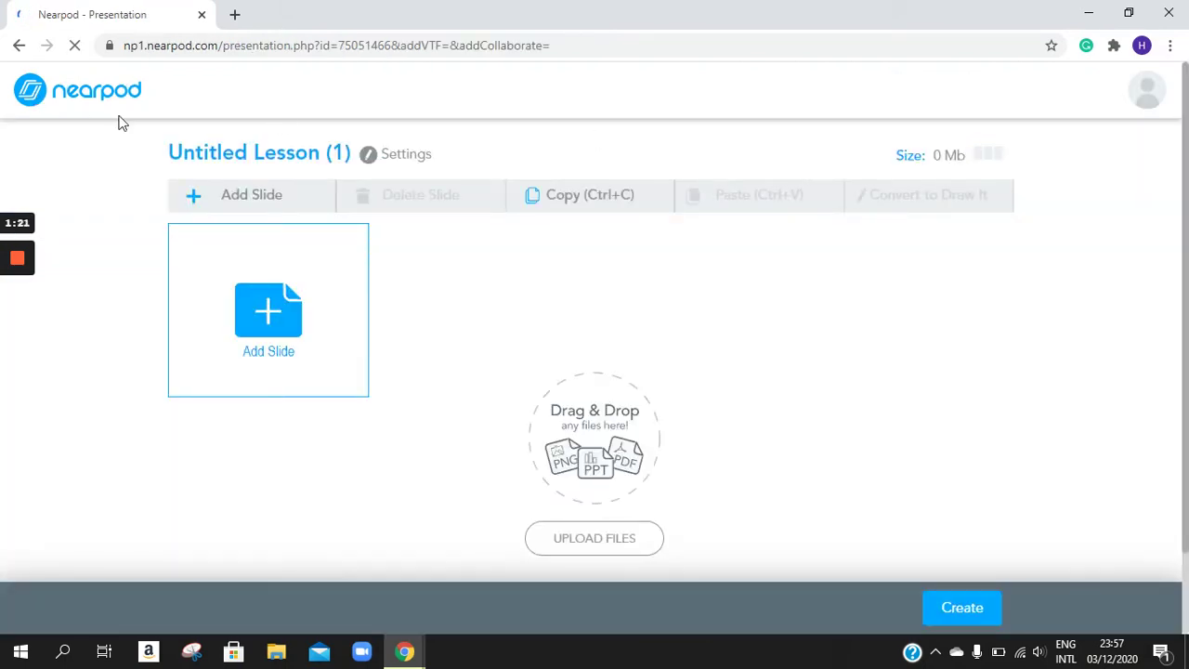
left_click(278, 152)
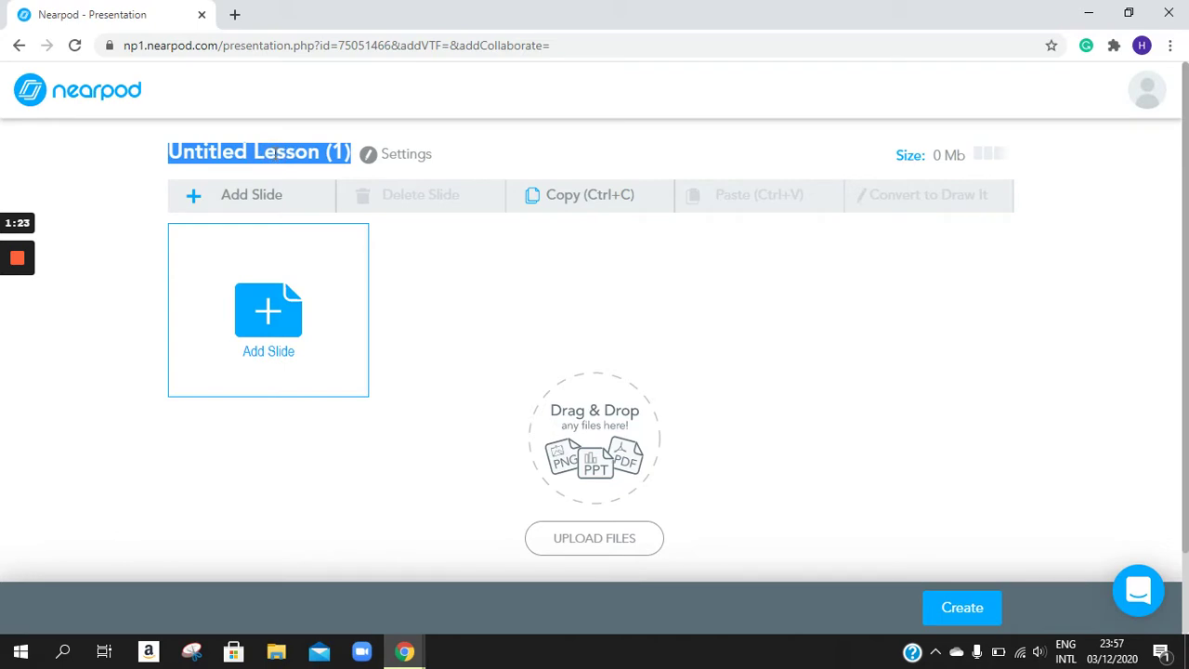
type("P")
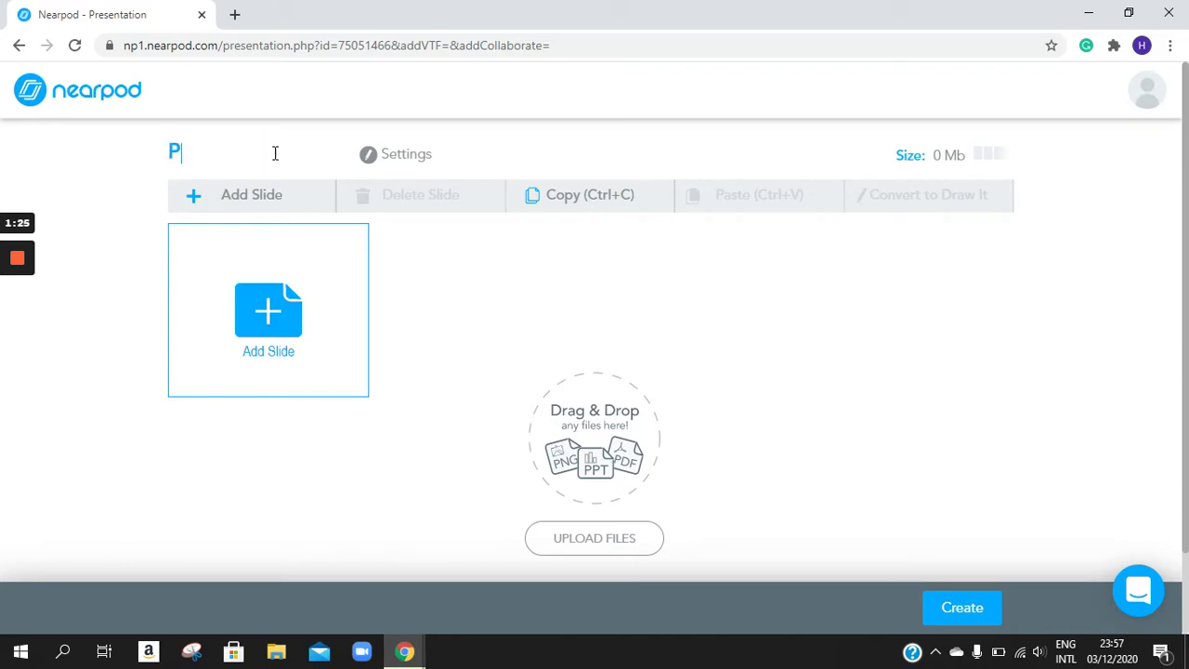
type("lant parts 2")
left_click(373, 358)
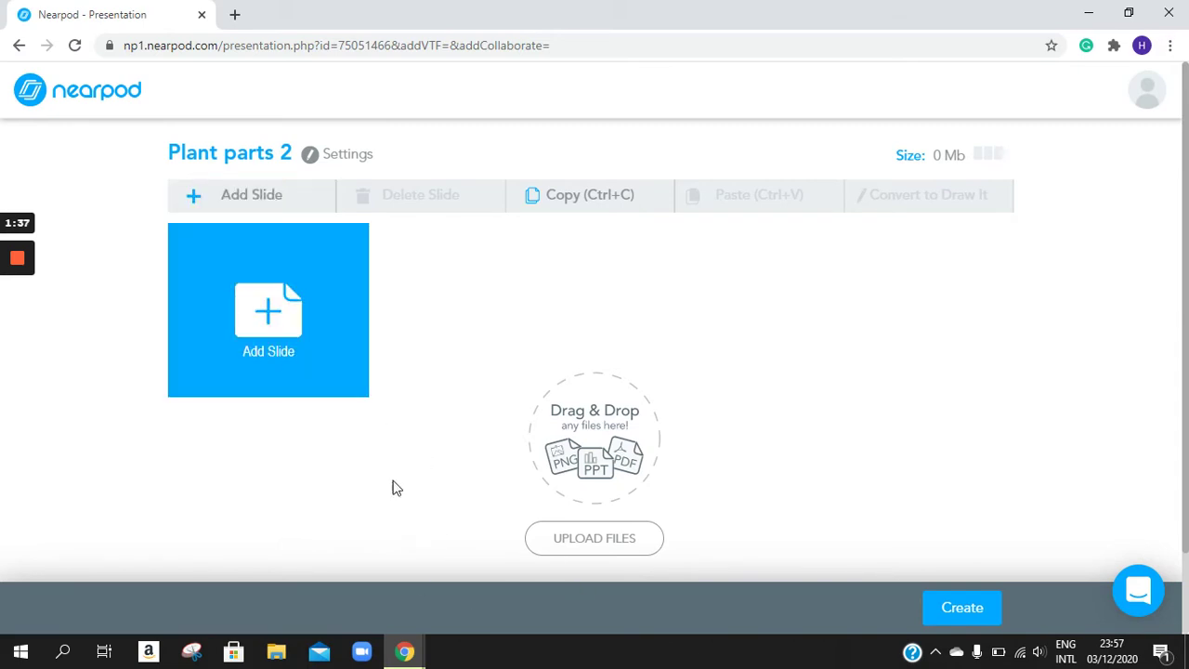
Add a new Slide content item to the lesson and open it in the slide editor
left_click(580, 543)
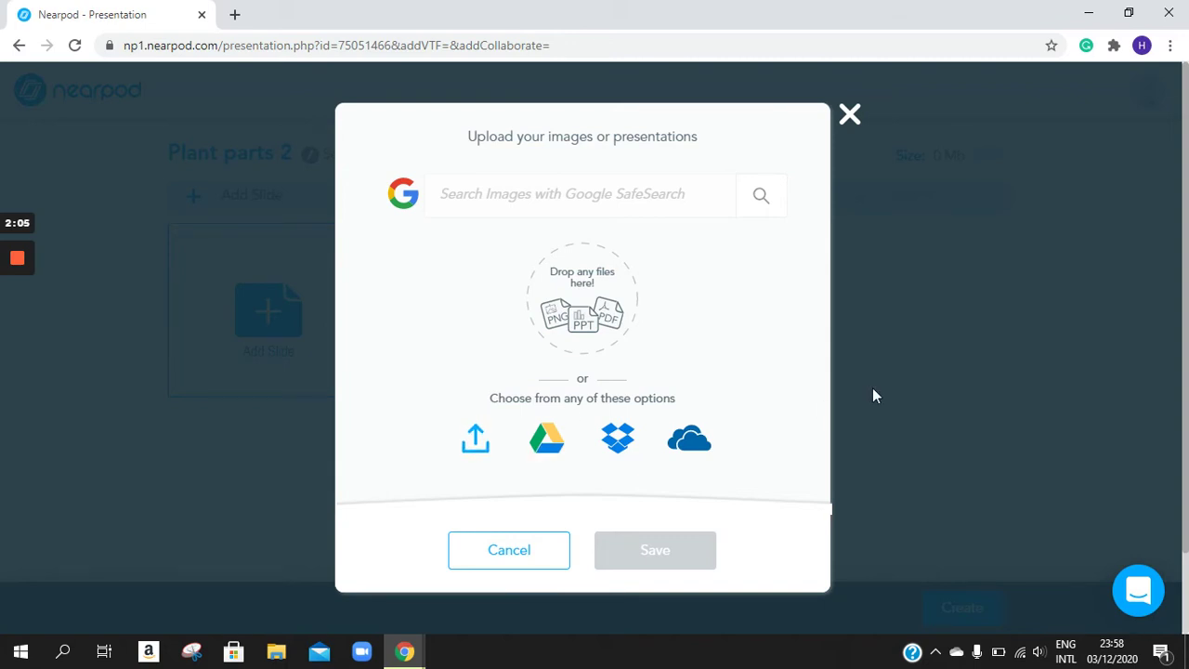
left_click(850, 115)
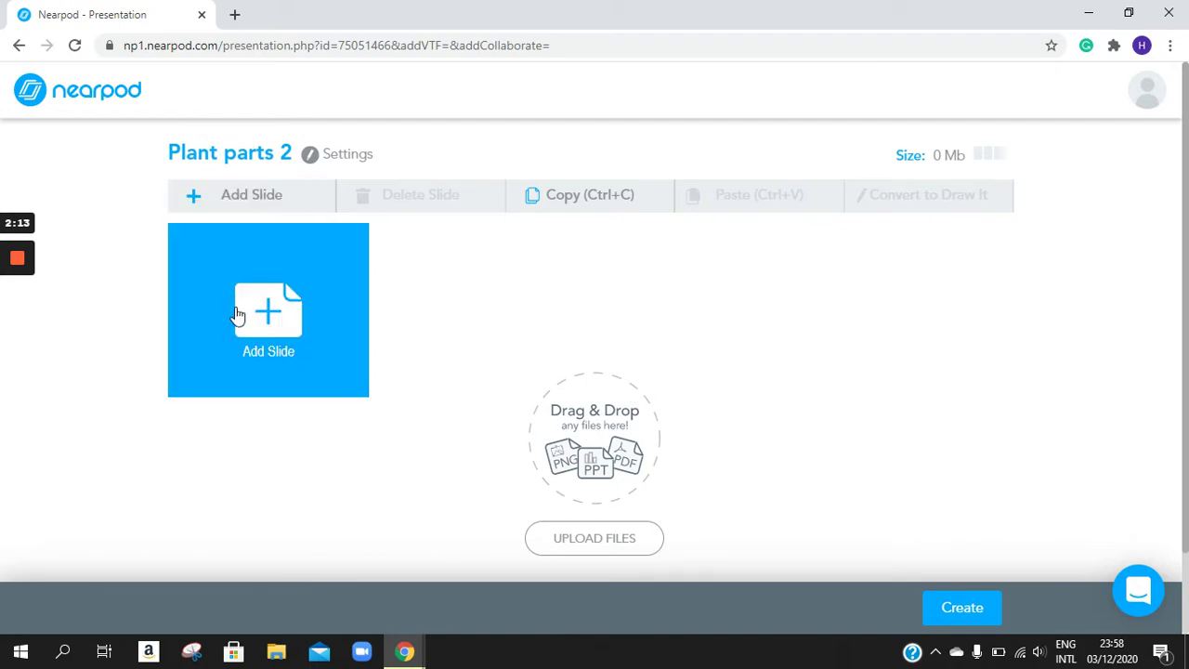
left_click(287, 331)
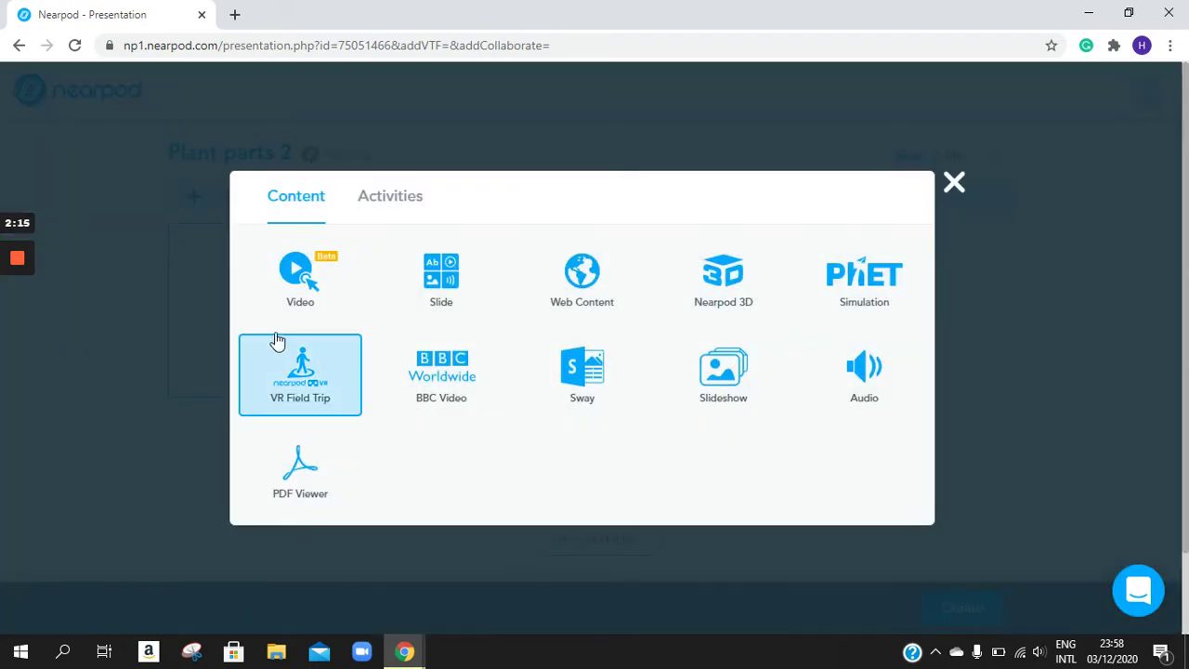
left_click(440, 281)
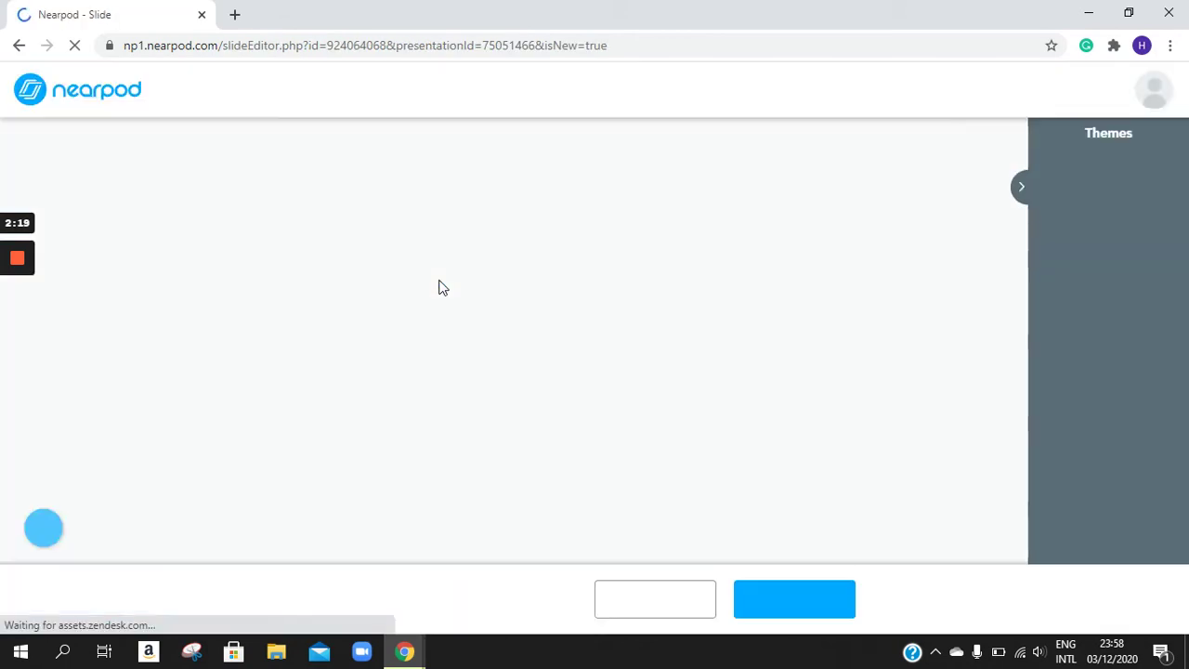
left_click(594, 297)
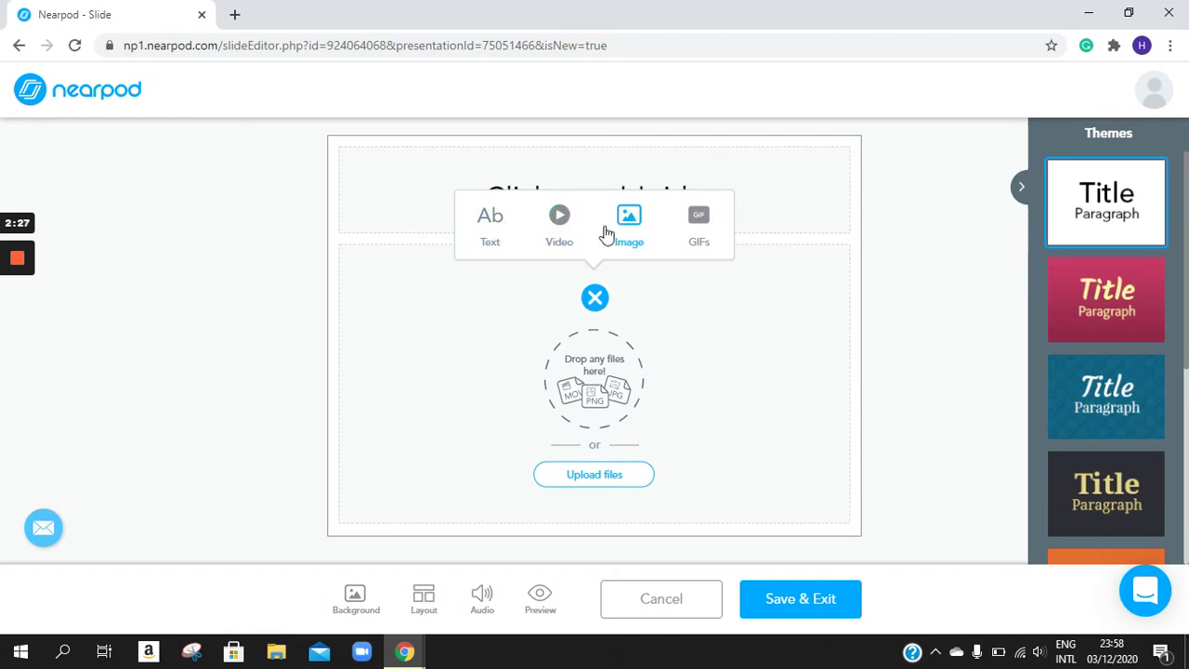
left_click(740, 390)
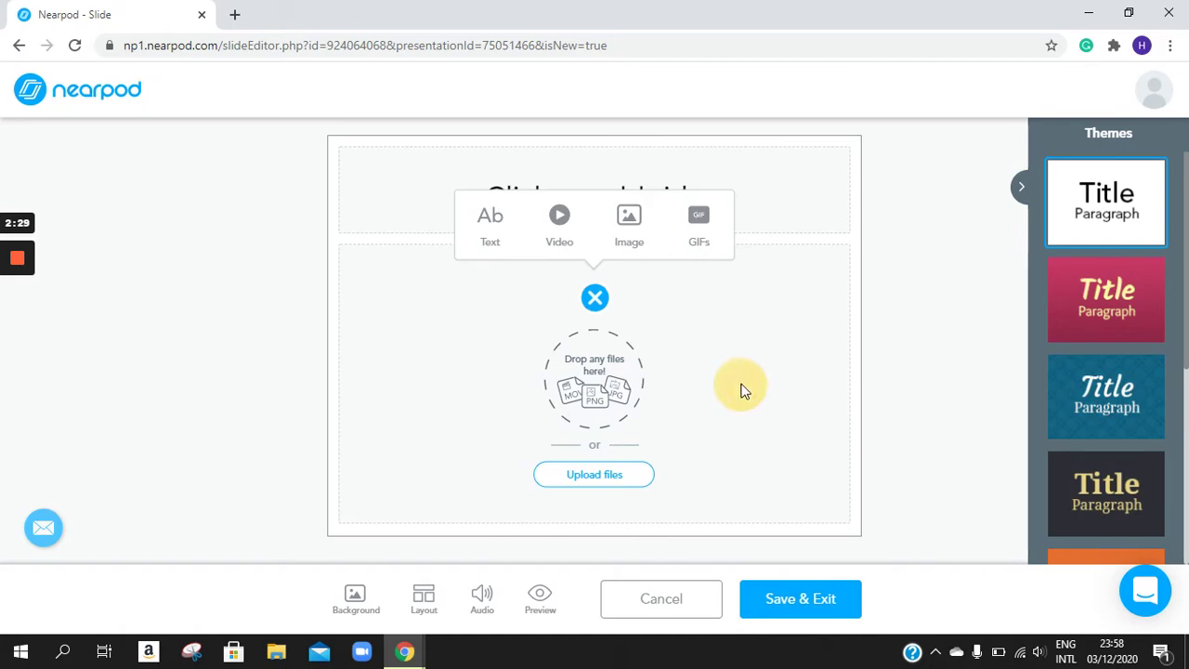
Enter "Plant parts" as the slide's title
left_click(501, 194)
type("Plantsparts")
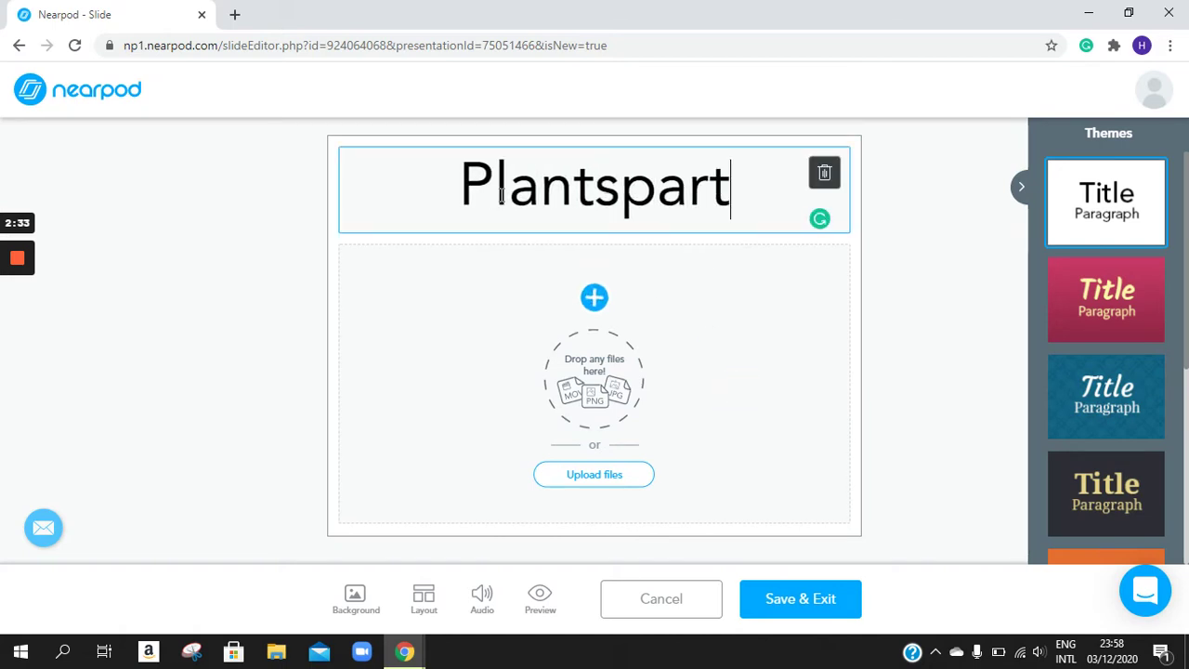
key("BackSpace")
key("BackSpace")
key("BackSpace")
key("BackSpace")
key("BackSpace")
key("BackSpace")
type("parts")
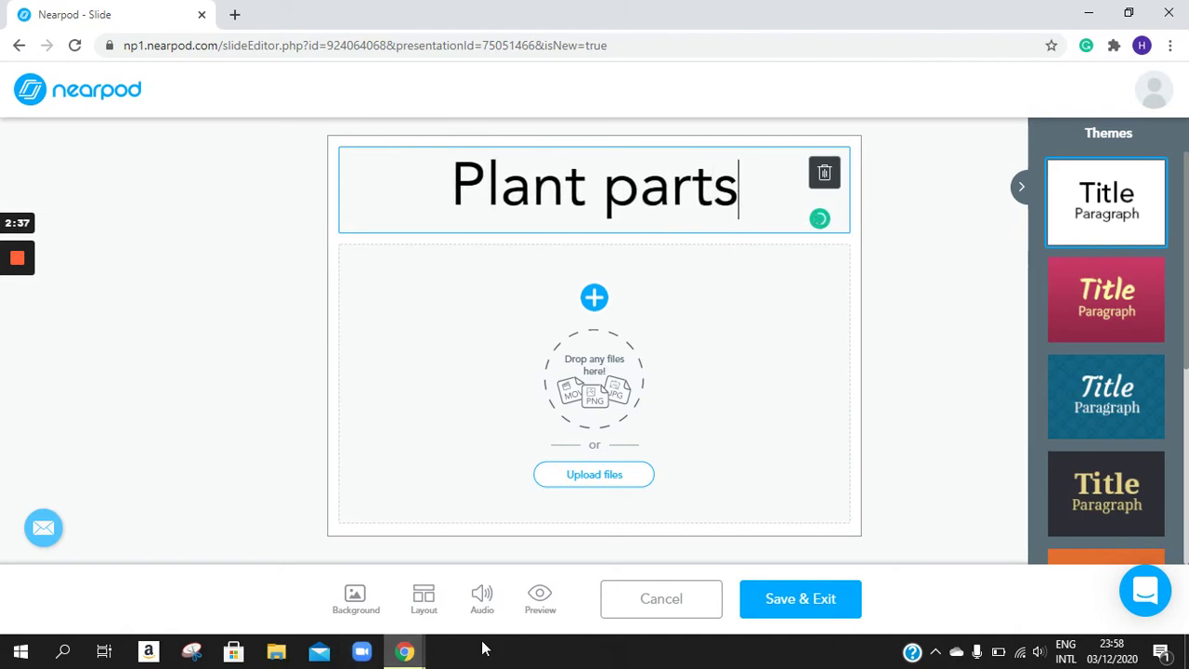
Upload the image "unnamed" from the plants folder on the Desktop into the slide's content area
left_click(613, 477)
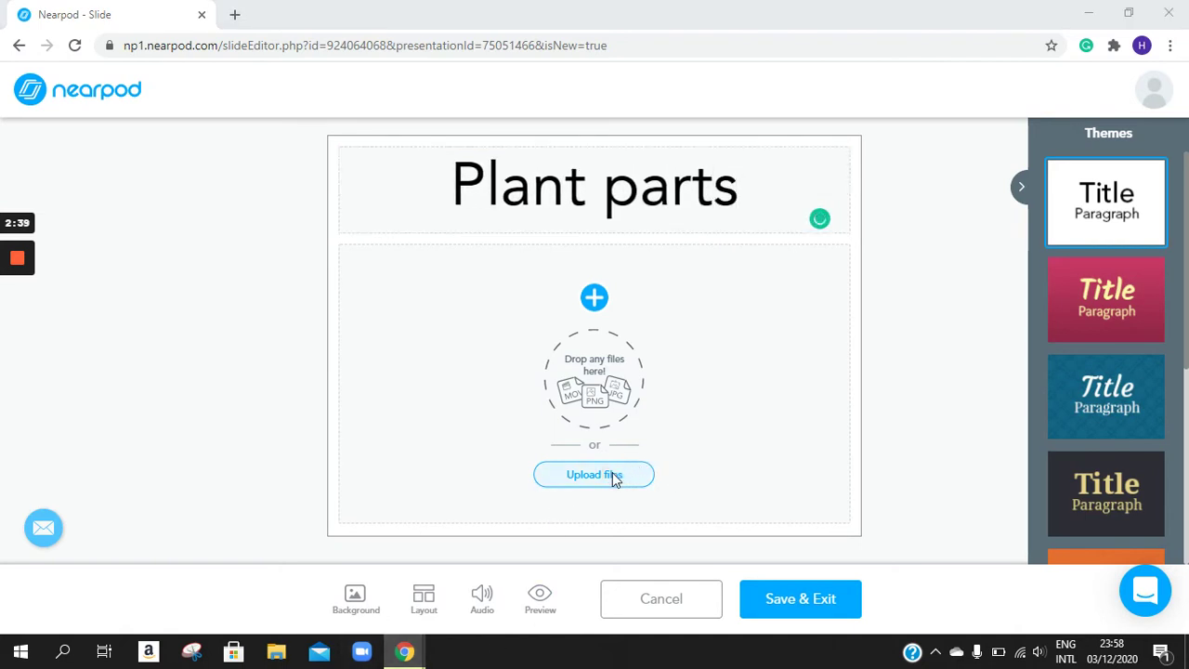
left_click(527, 386)
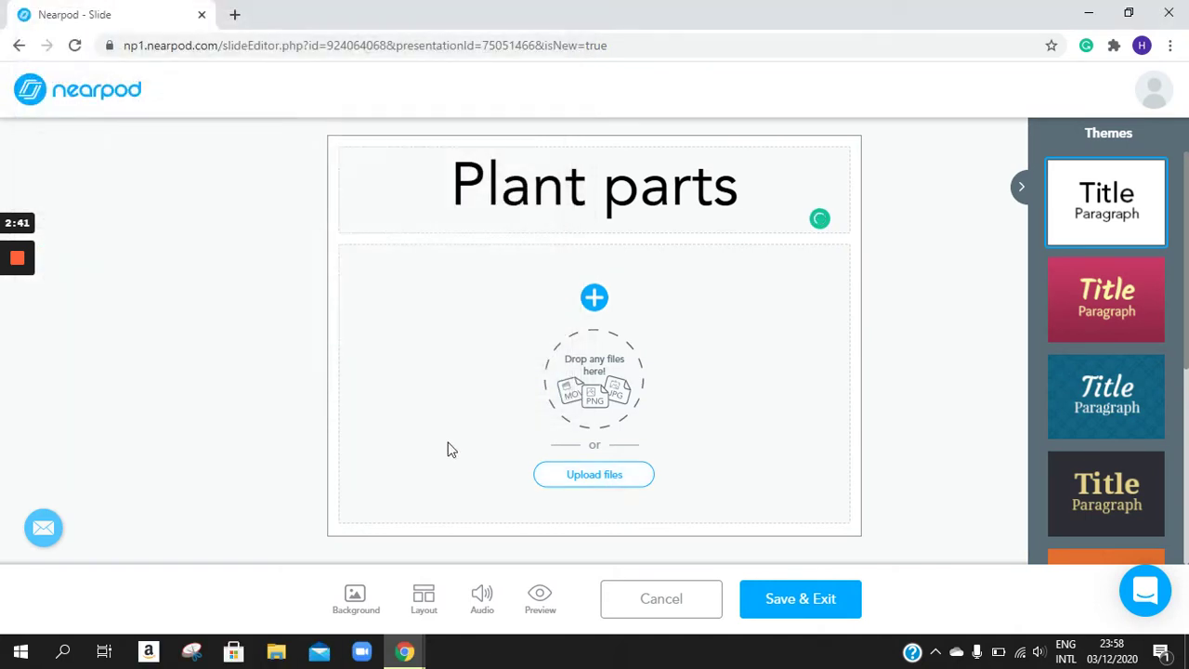
left_click(605, 476)
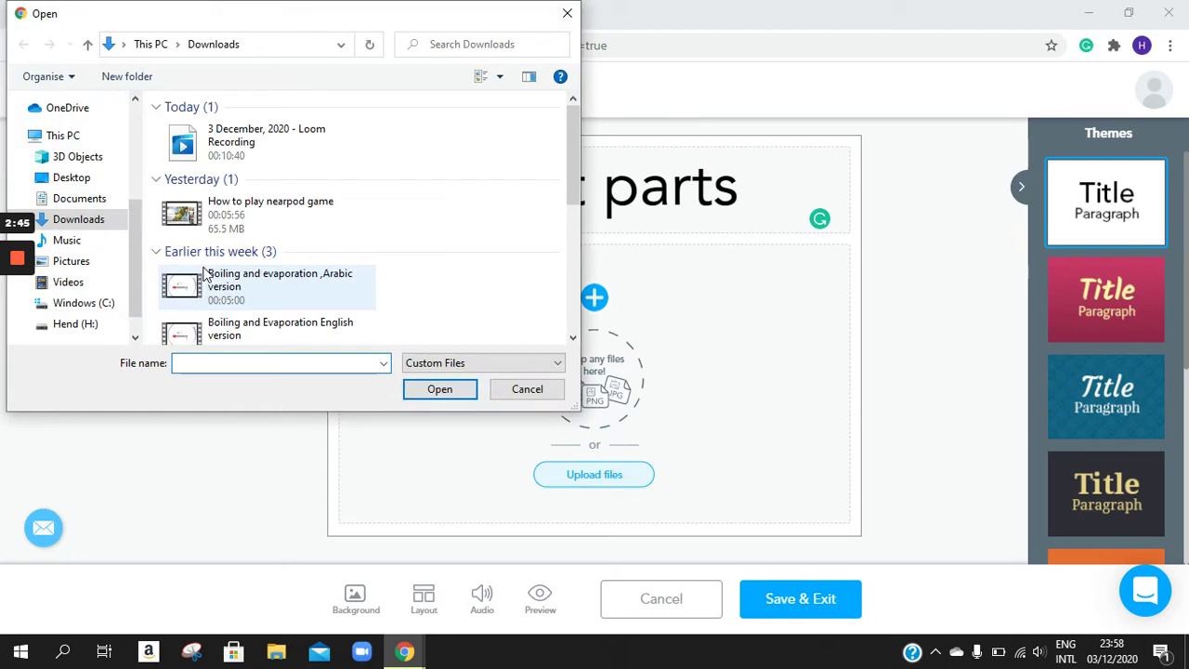
left_click(94, 182)
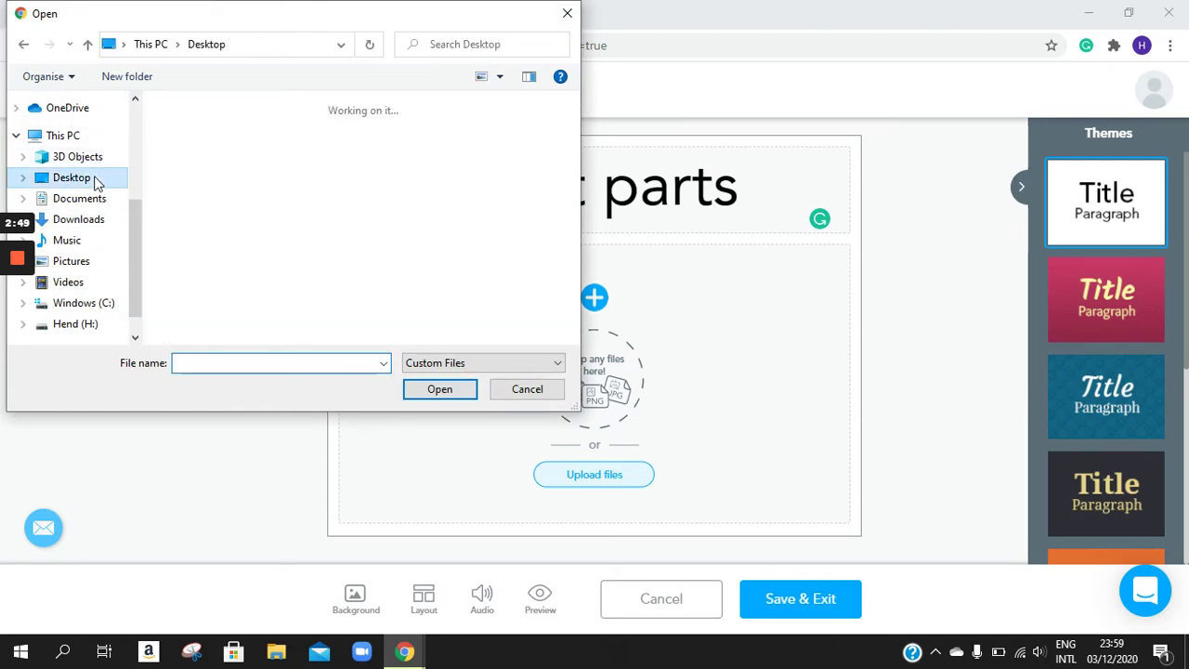
double_click(343, 284)
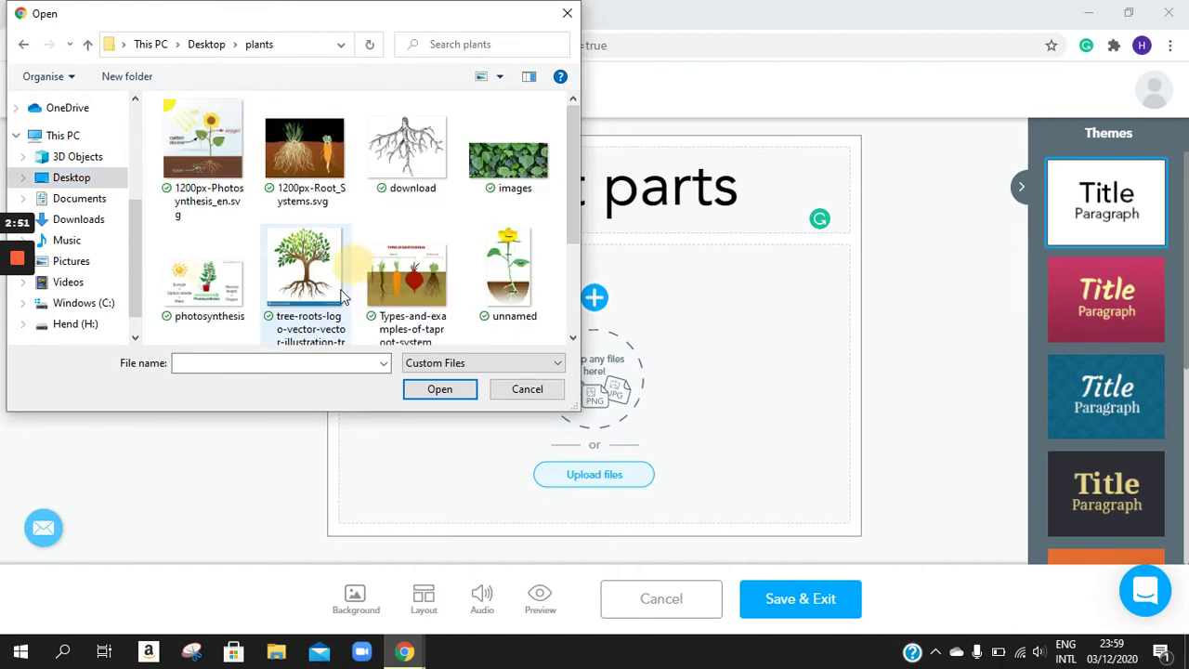
double_click(523, 268)
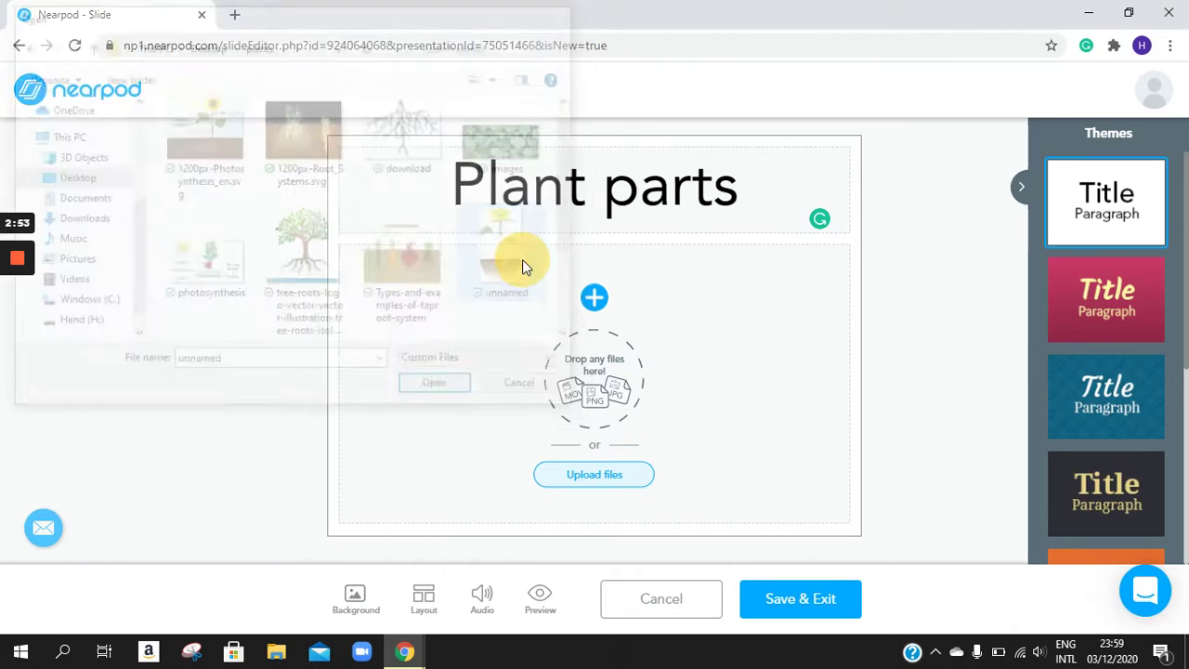
Try the Title + two elements layout on the slide and check the background image upload options
left_click(425, 611)
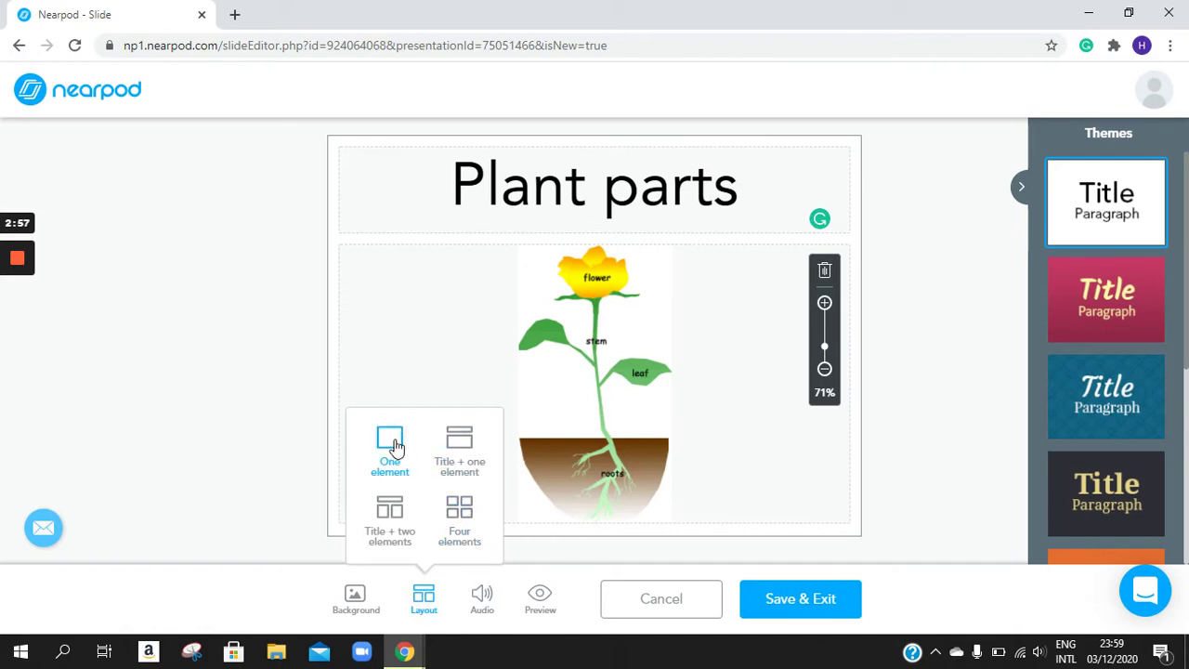
left_click(376, 517)
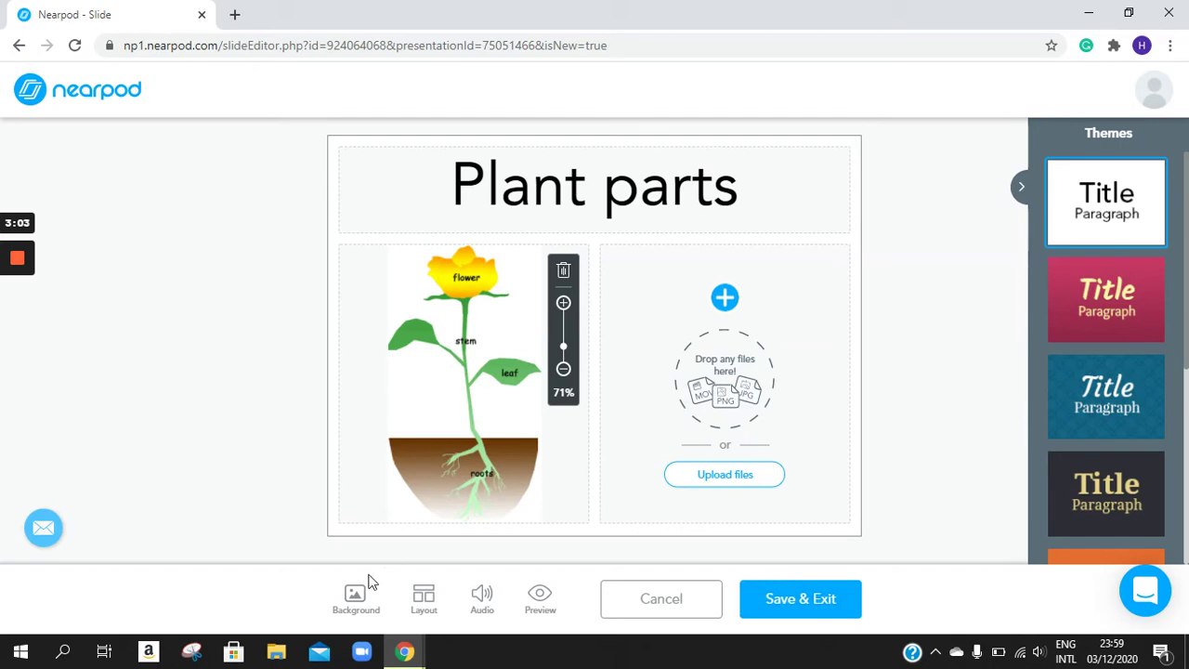
left_click(356, 599)
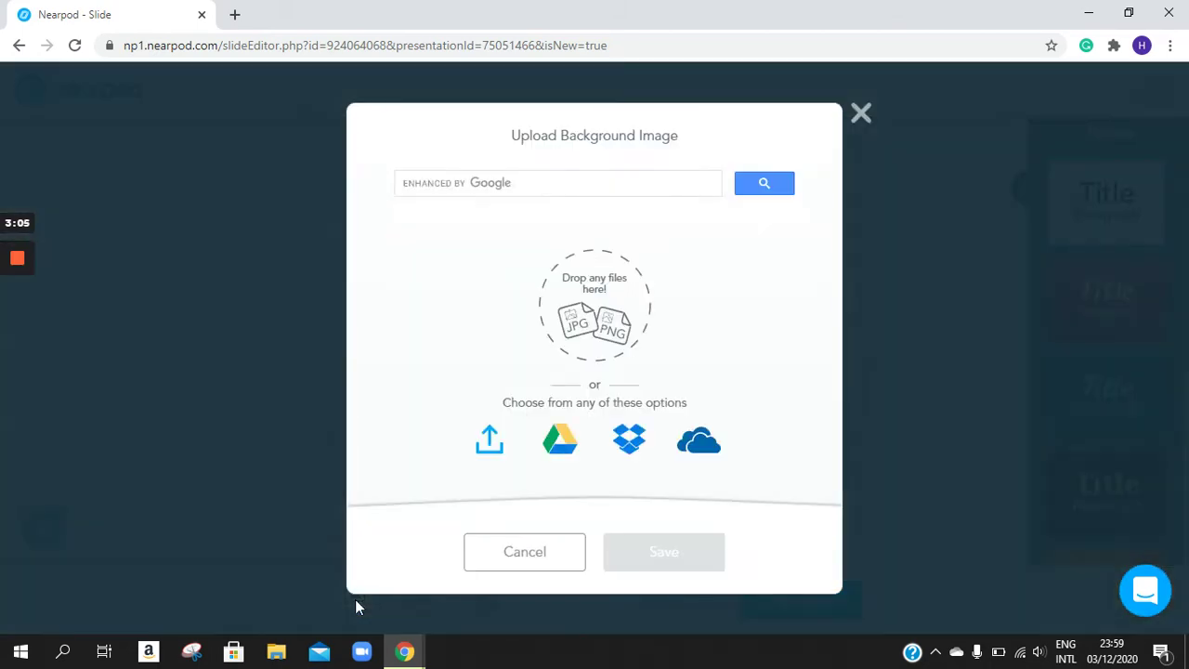
left_click(564, 557)
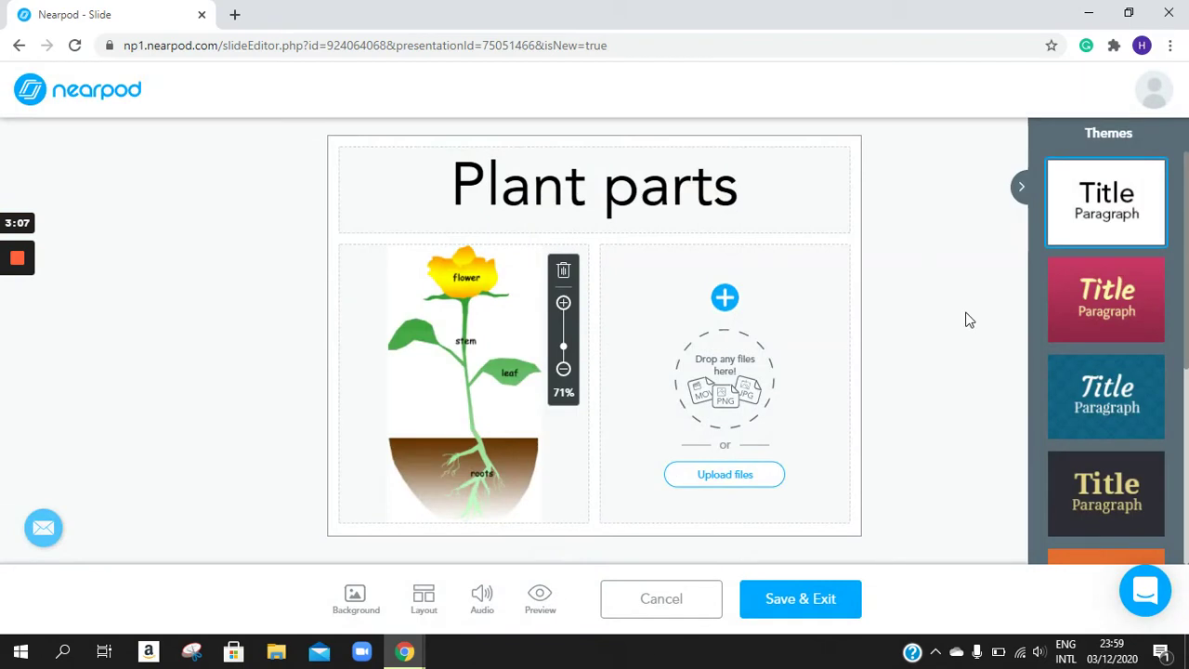
Apply the beige theme with the red title to the slide and set its layout to Title + one element
scroll(1125, 409, "down", 4)
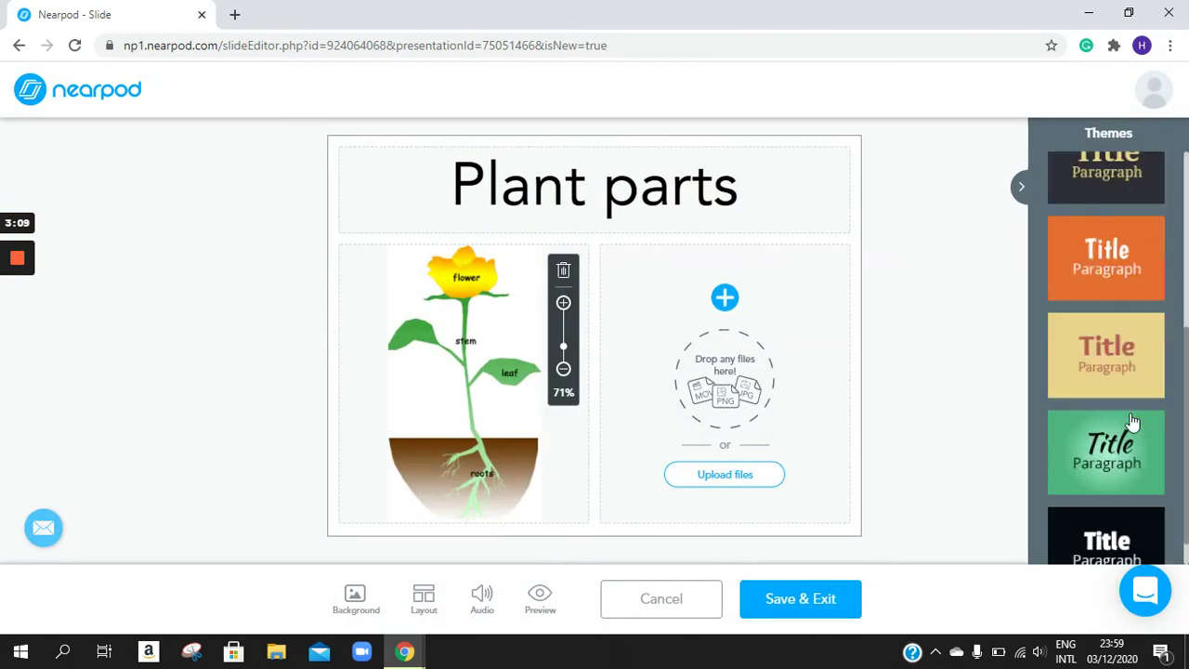
left_click(1082, 336)
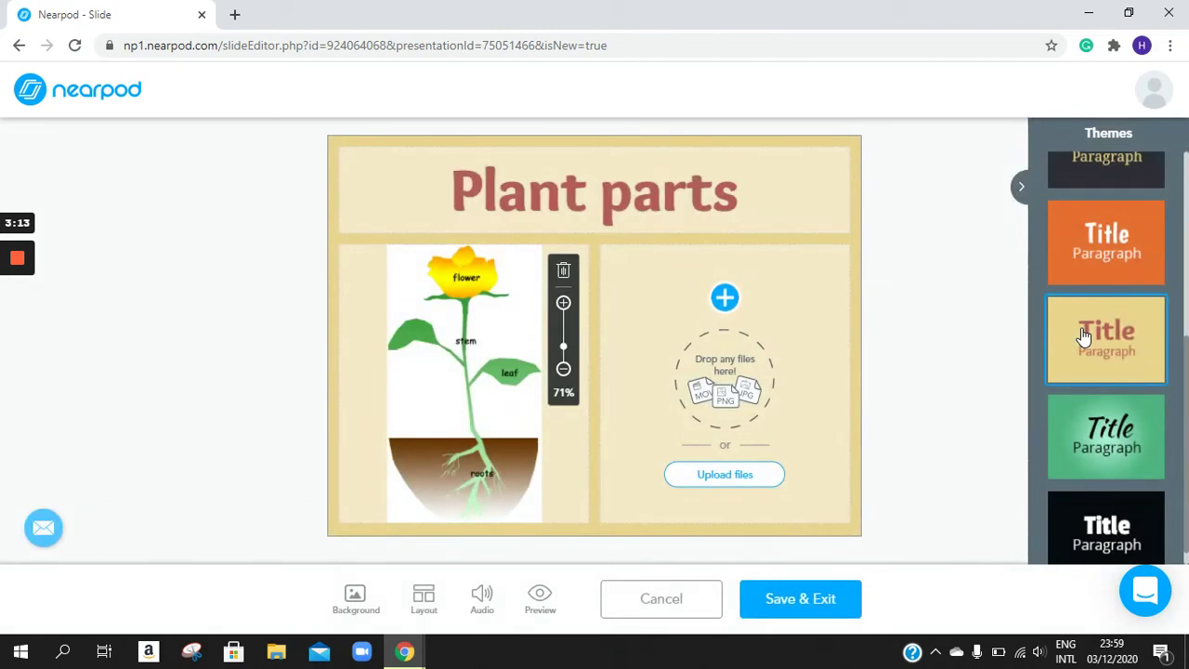
left_click(424, 598)
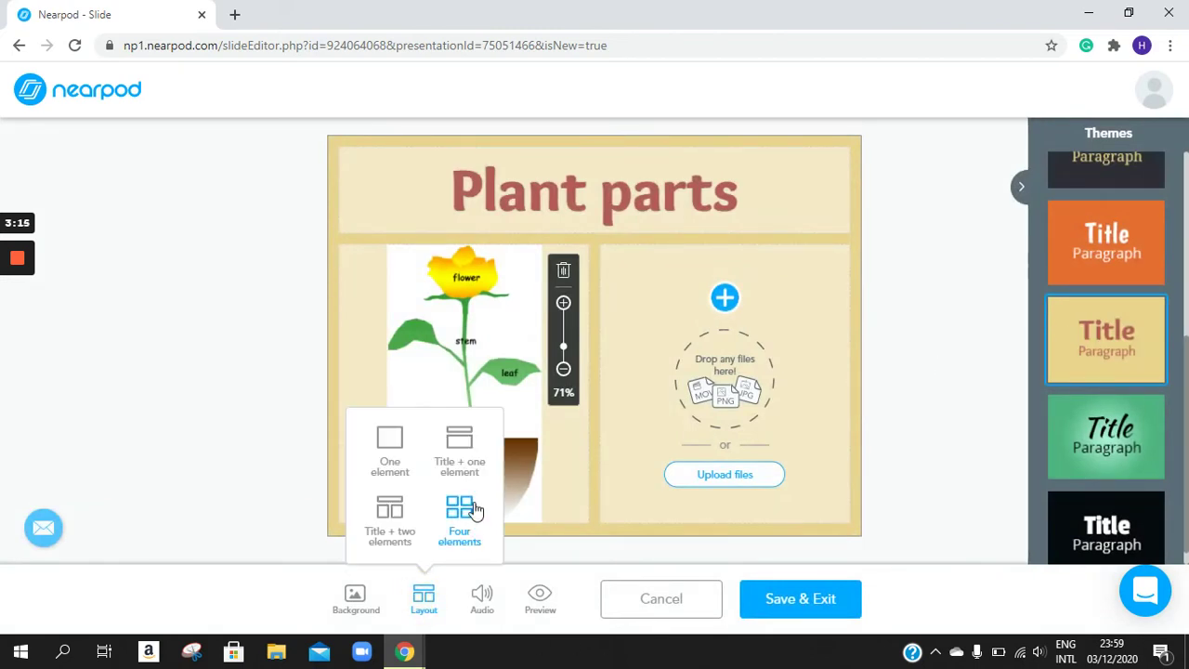
left_click(460, 456)
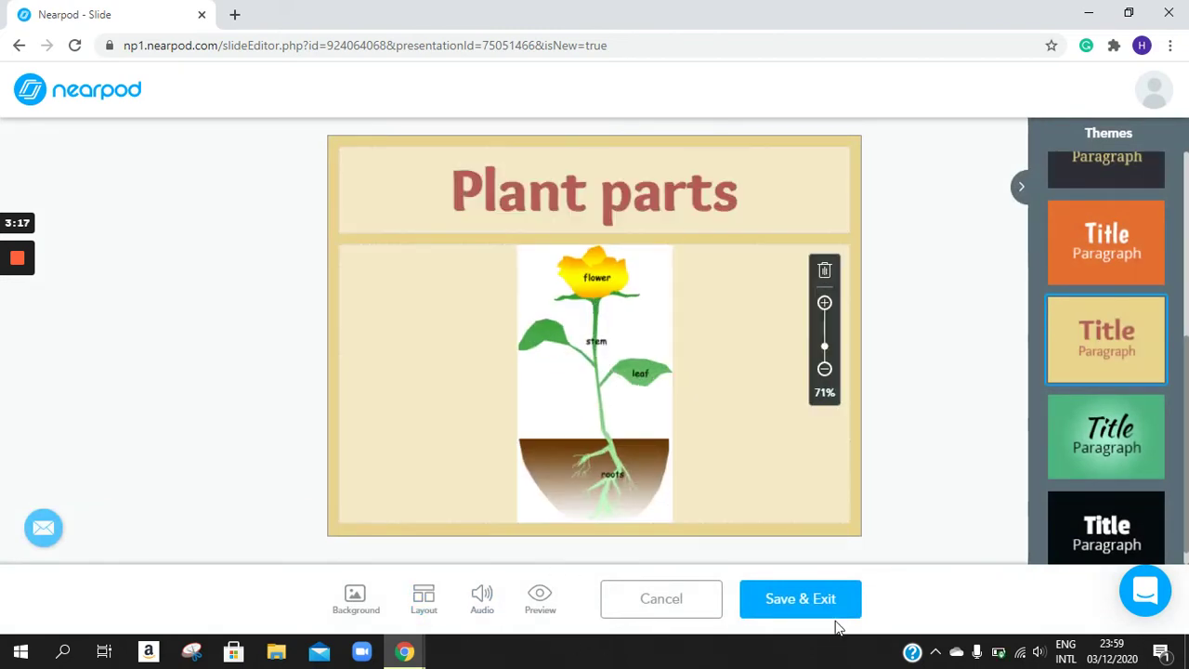
Save the slide, confirm the lesson theme change, and dismiss the OneDrive battery saver notification
left_click(823, 608)
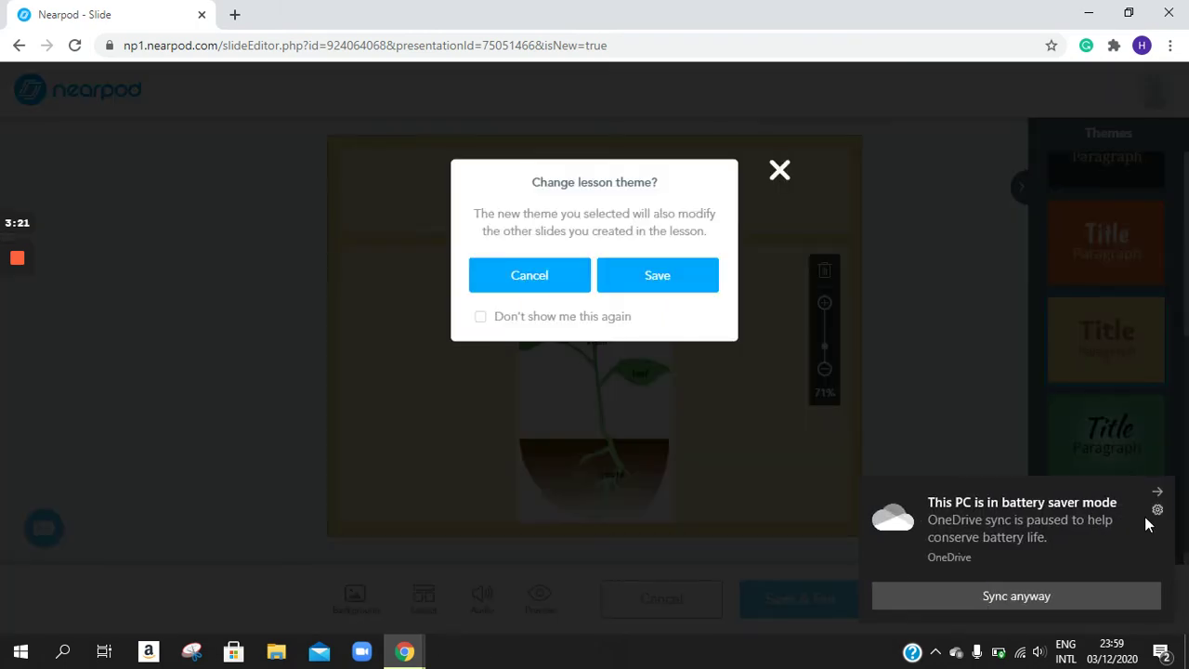
left_click(644, 275)
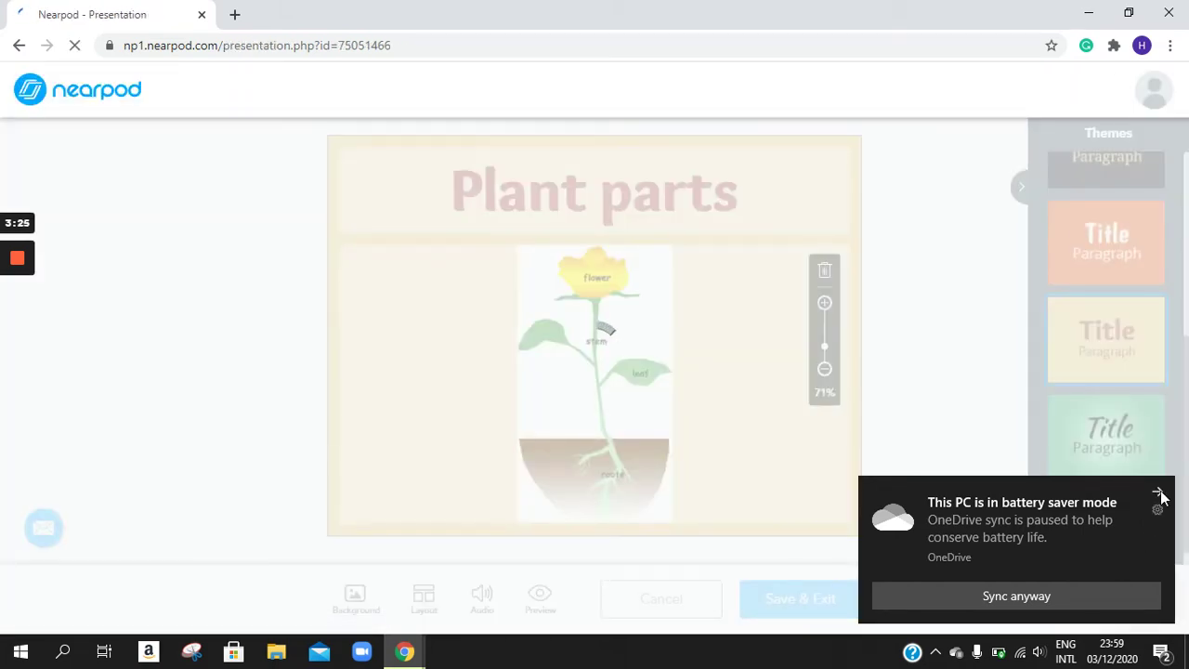
left_click(1158, 493)
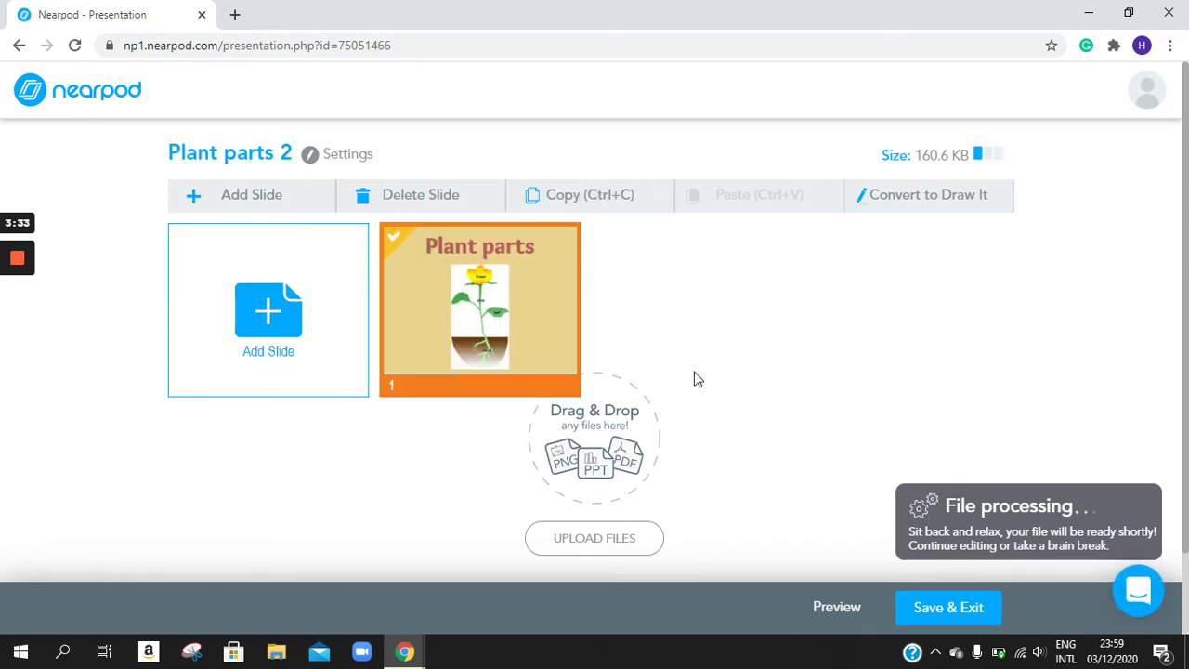
Start adding a video to the lesson and browse the video library filtered to 2nd grade
left_click(321, 299)
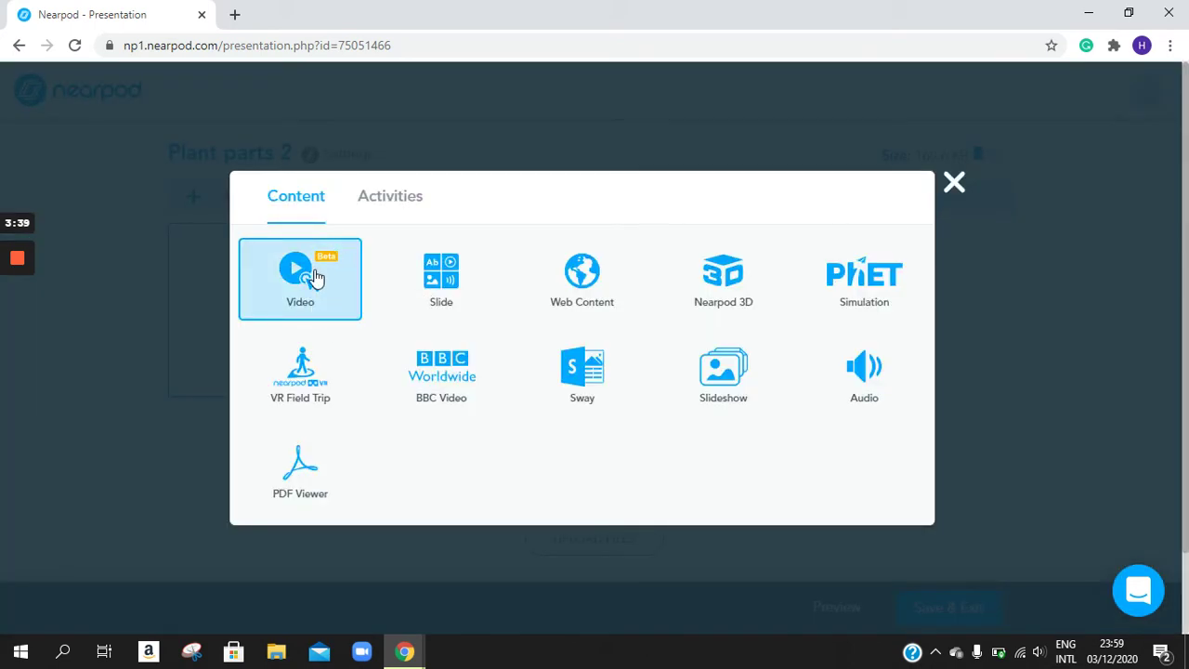
left_click(312, 274)
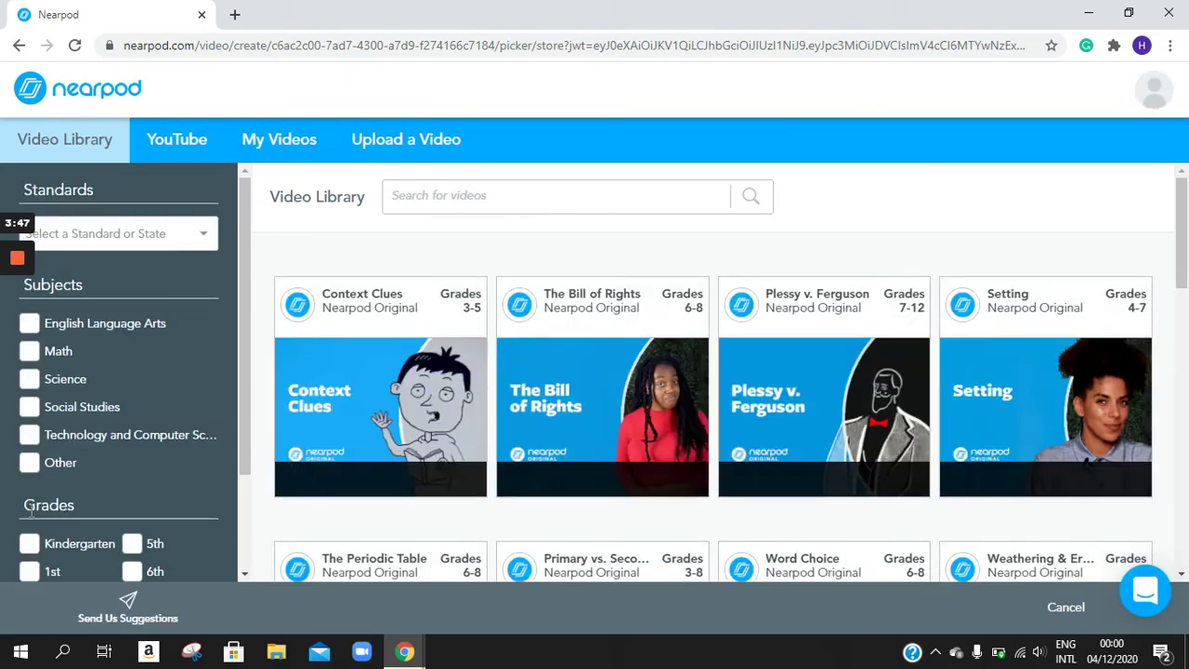
mouse_move(595, 316)
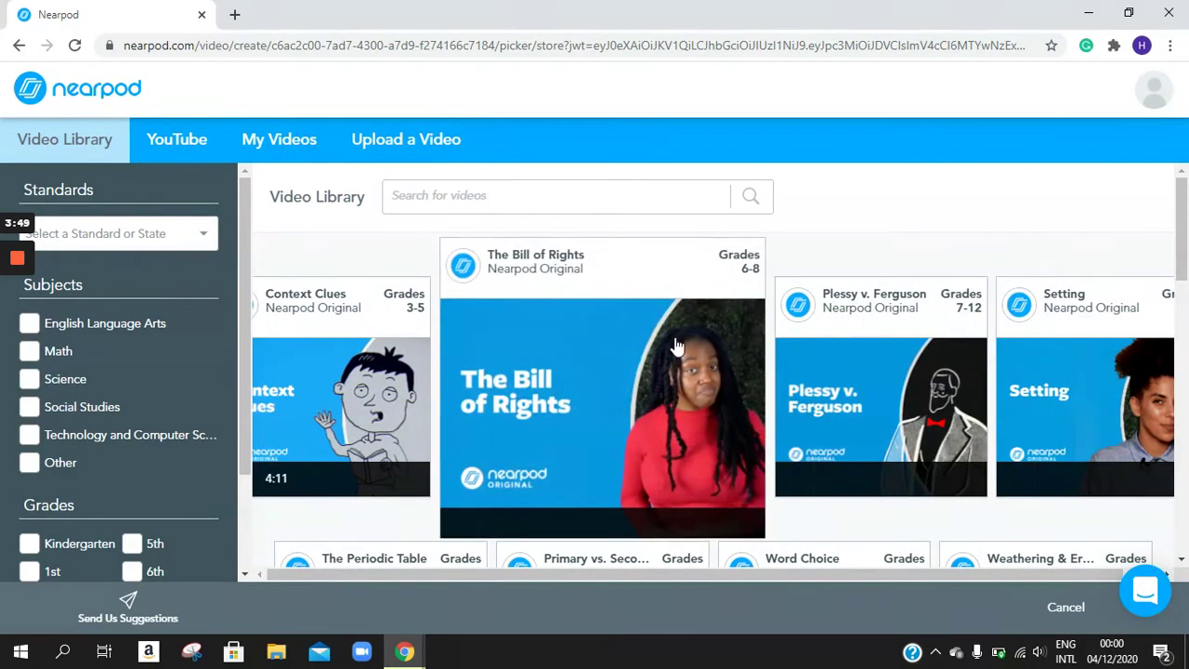
scroll(548, 444, "down", 2)
scroll(104, 485, "down", 2)
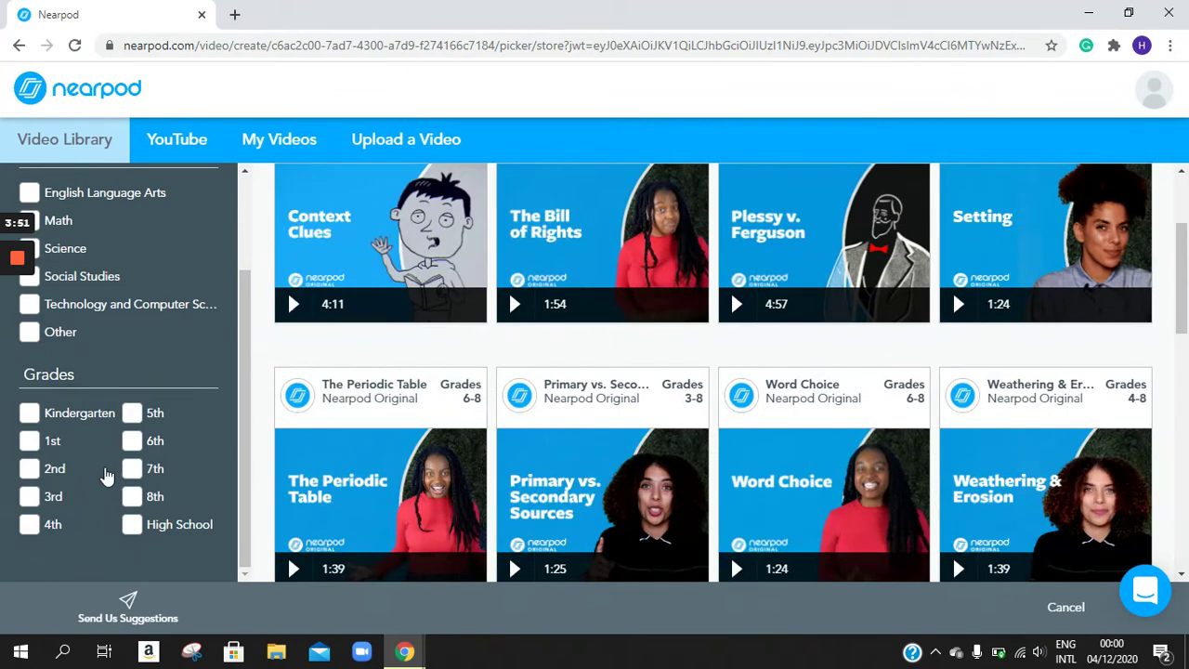
left_click(37, 469)
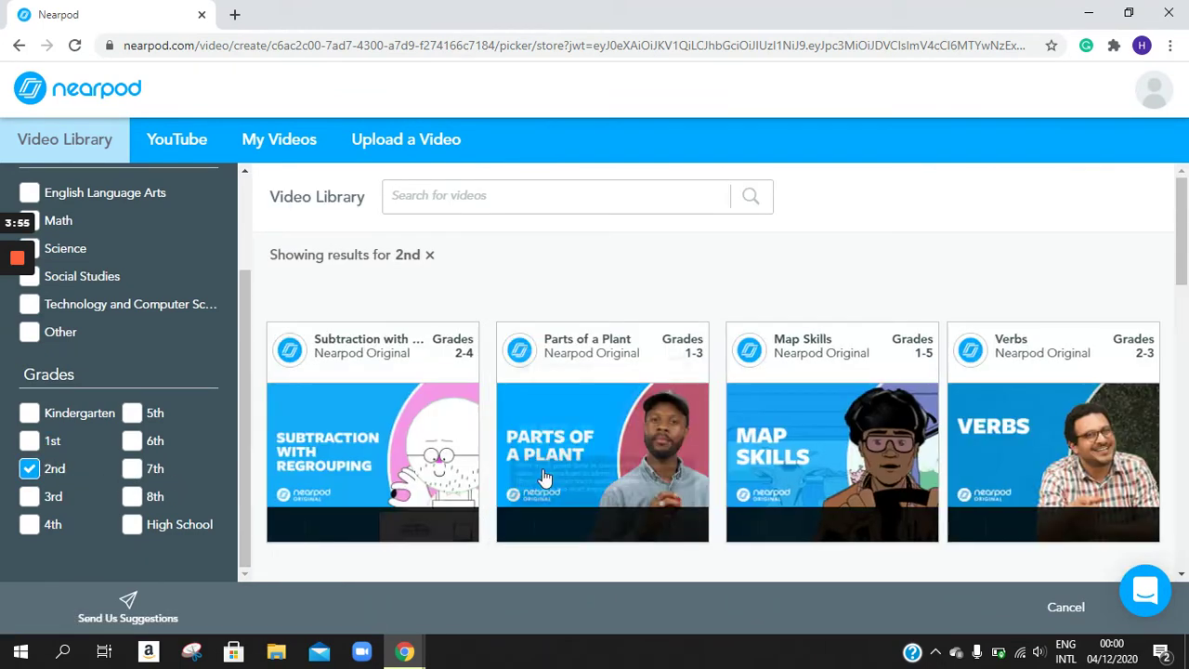
scroll(705, 427, "down", 3)
scroll(438, 422, "up", 3)
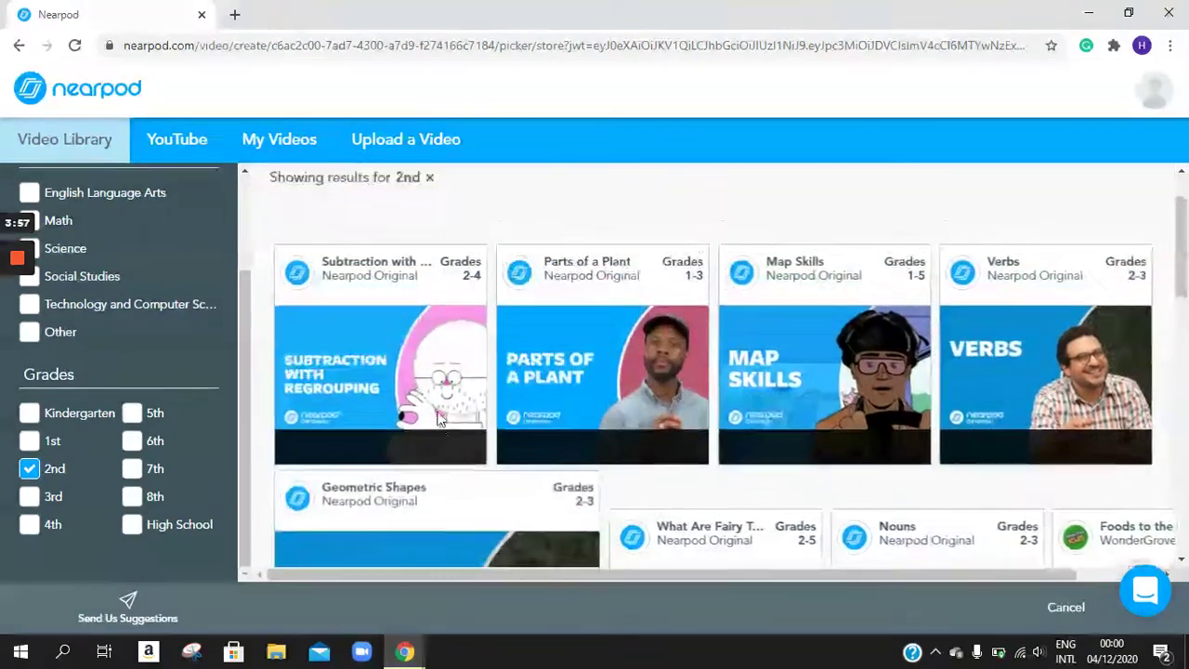
scroll(88, 253, "up", 2)
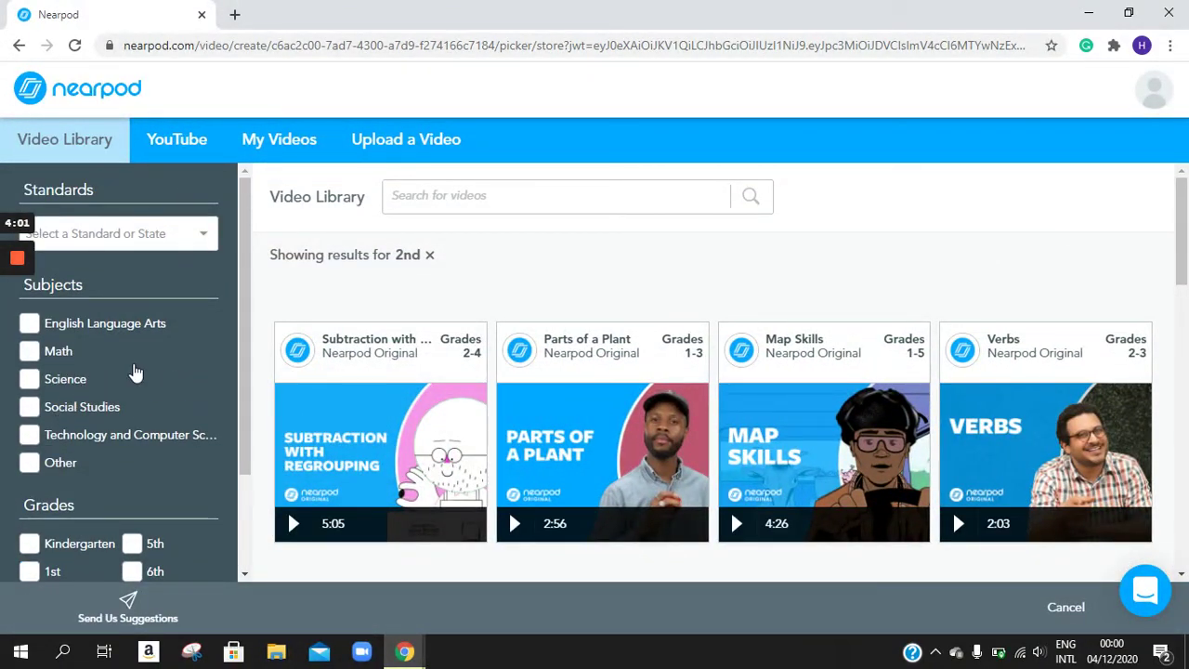
Search YouTube for "plant parts" in the video picker and look through the results
left_click(171, 144)
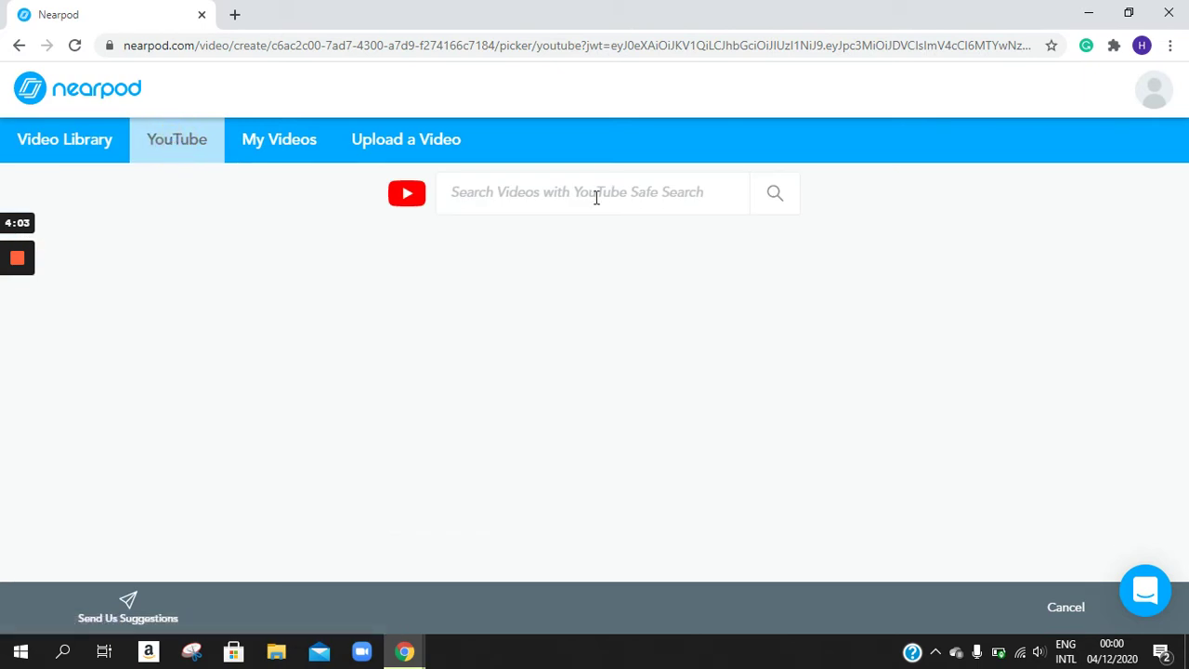
left_click(597, 197)
type("plant parts")
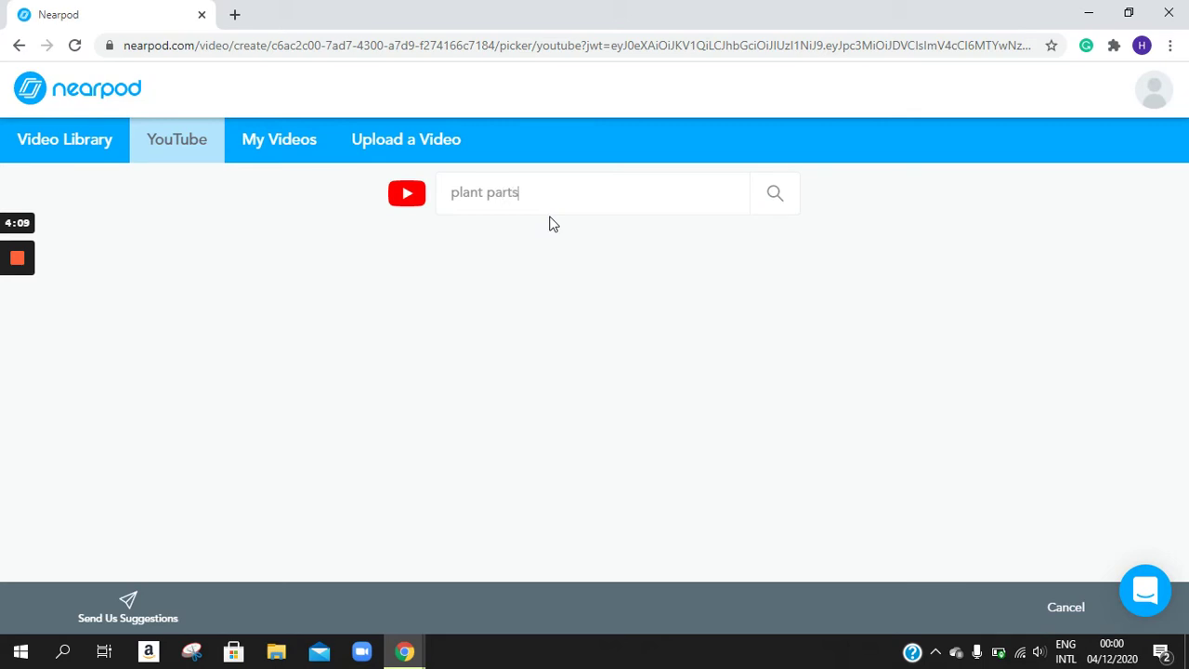
key("Return")
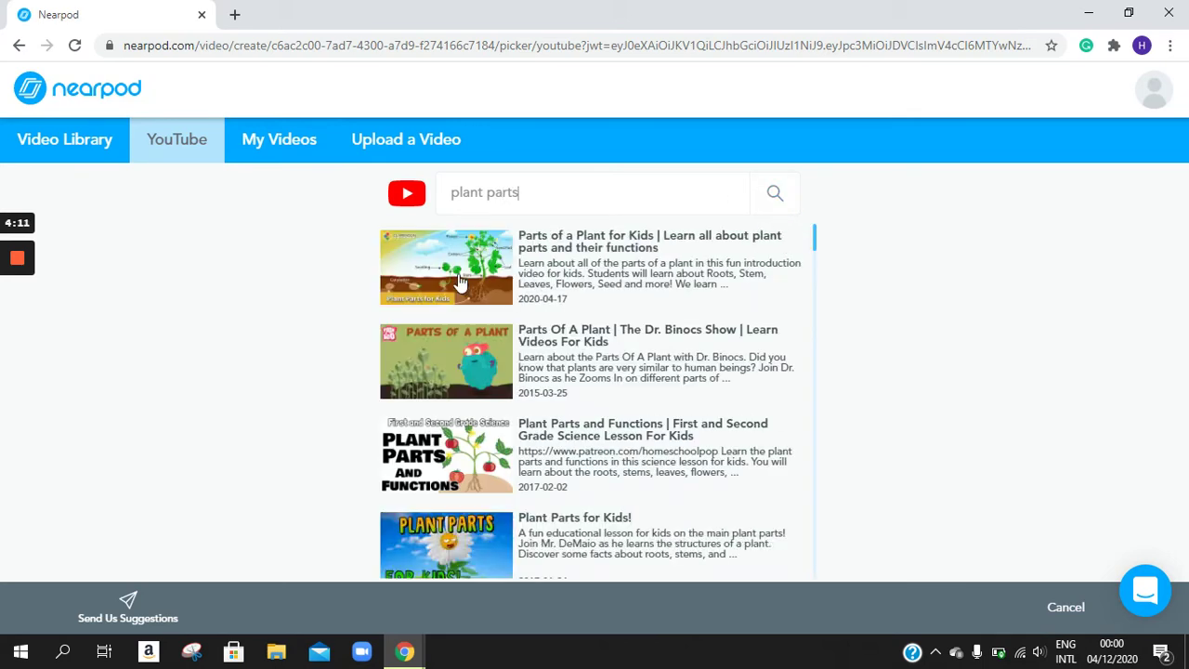
scroll(465, 294, "down", 2)
scroll(446, 269, "up", 2)
Check the saved videos and the video upload options, and return to the lesson without adding a video
left_click(278, 151)
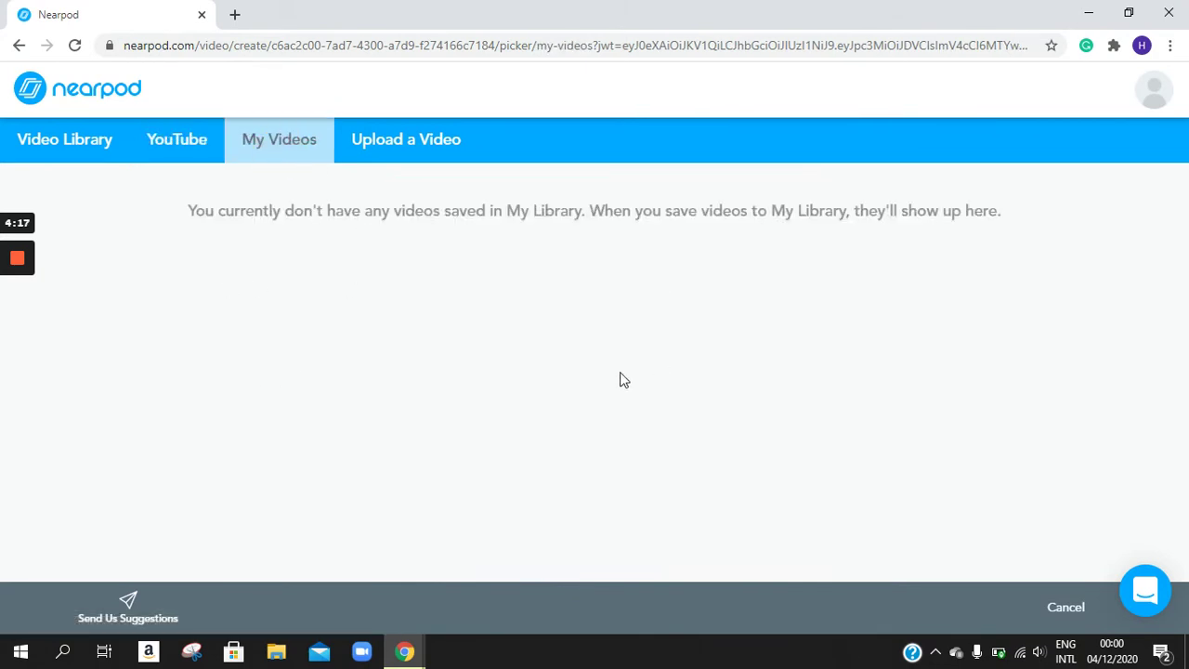
left_click(420, 141)
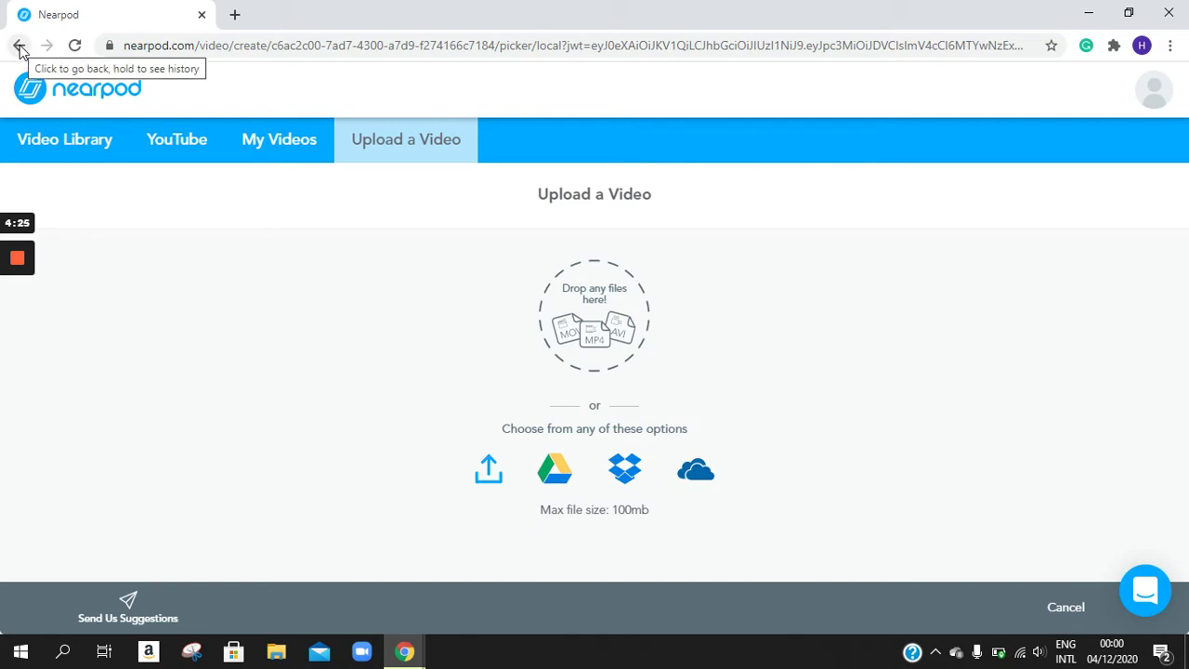
left_click(1073, 606)
left_click(696, 370)
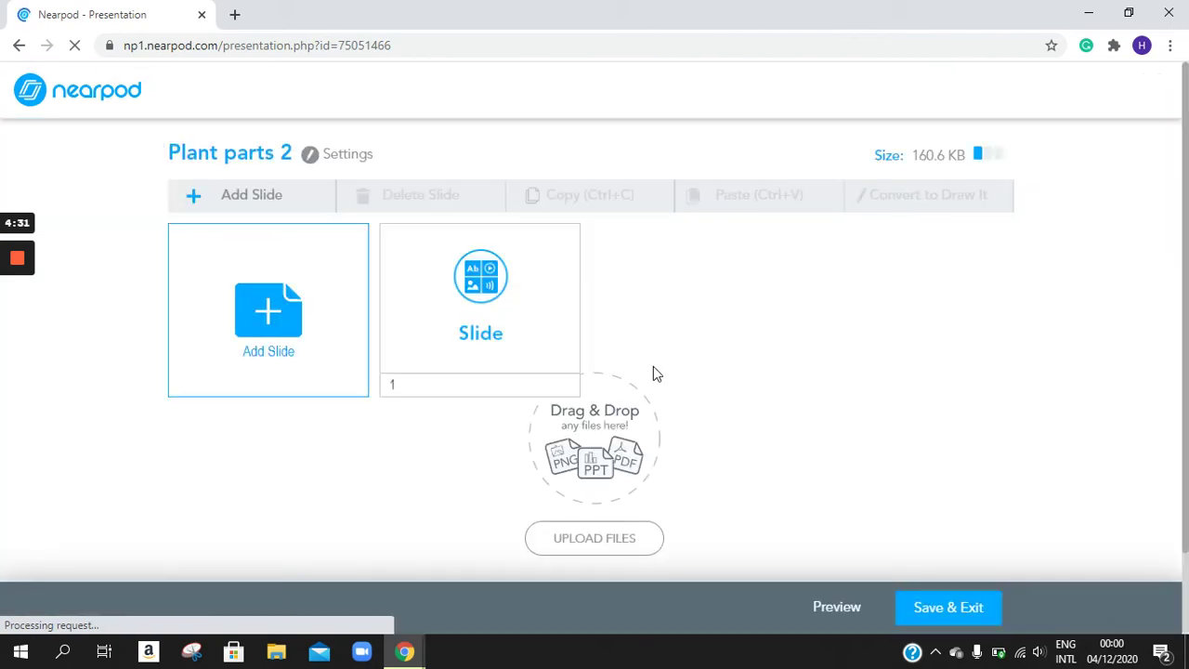
Add the Plant Cell model from the Nearpod 3D staff picks as a new slide
left_click(288, 286)
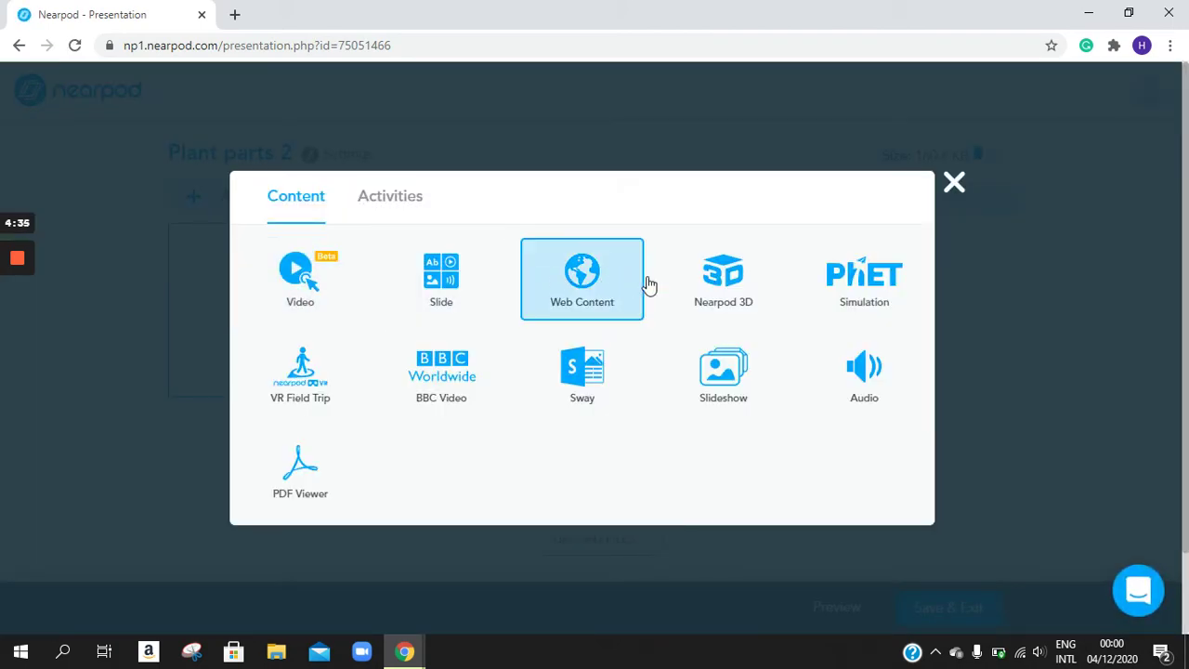
left_click(703, 280)
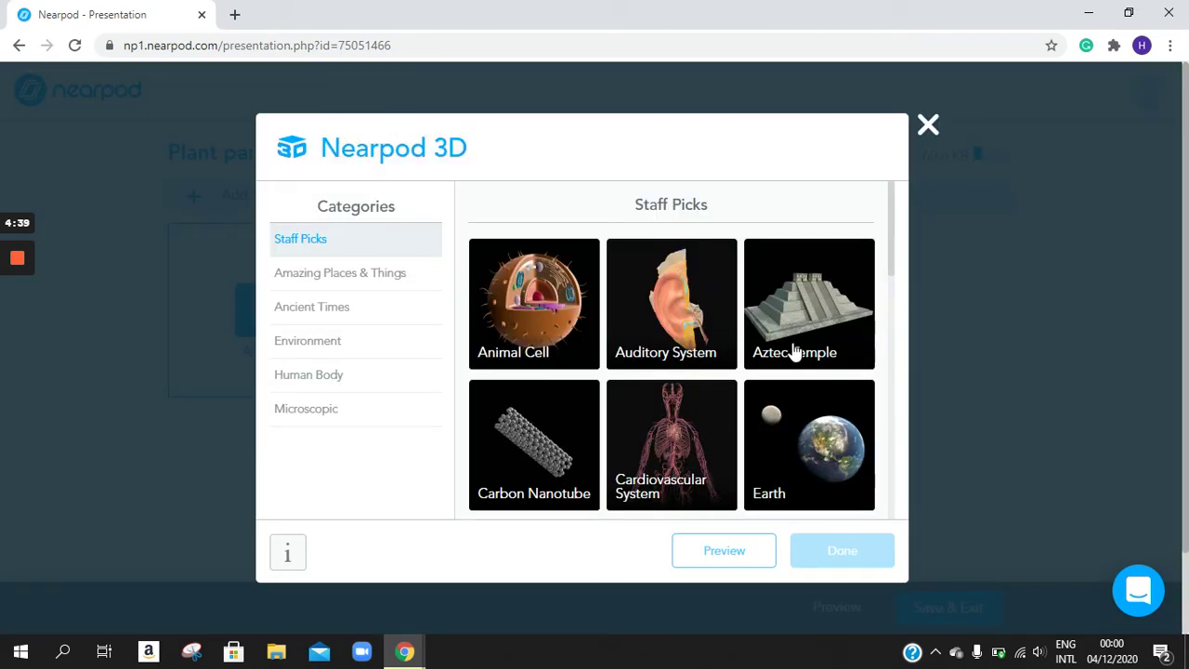
scroll(794, 352, "down", 1)
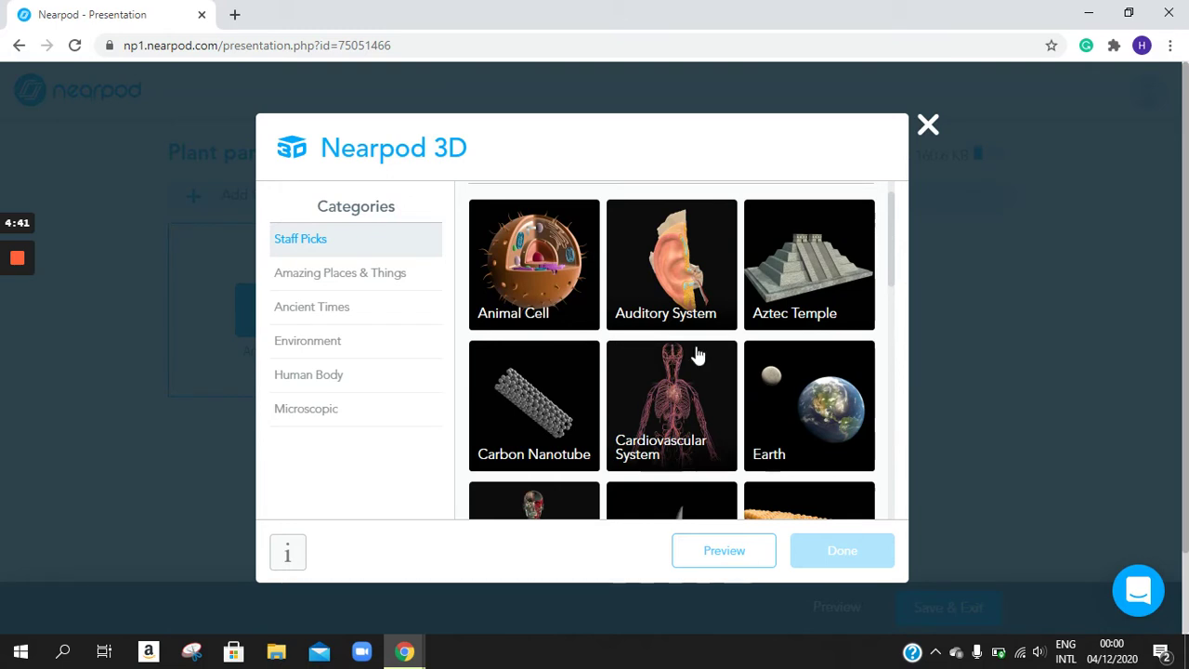
scroll(696, 355, "down", 5)
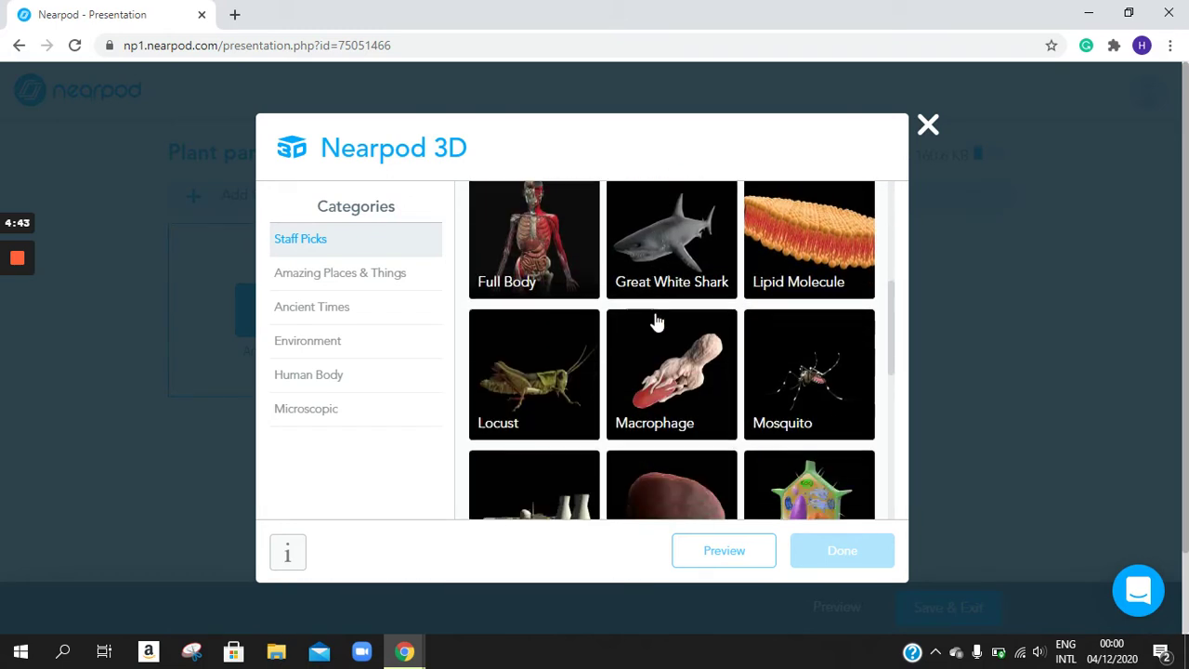
scroll(656, 321, "down", 1)
scroll(657, 321, "down", 2)
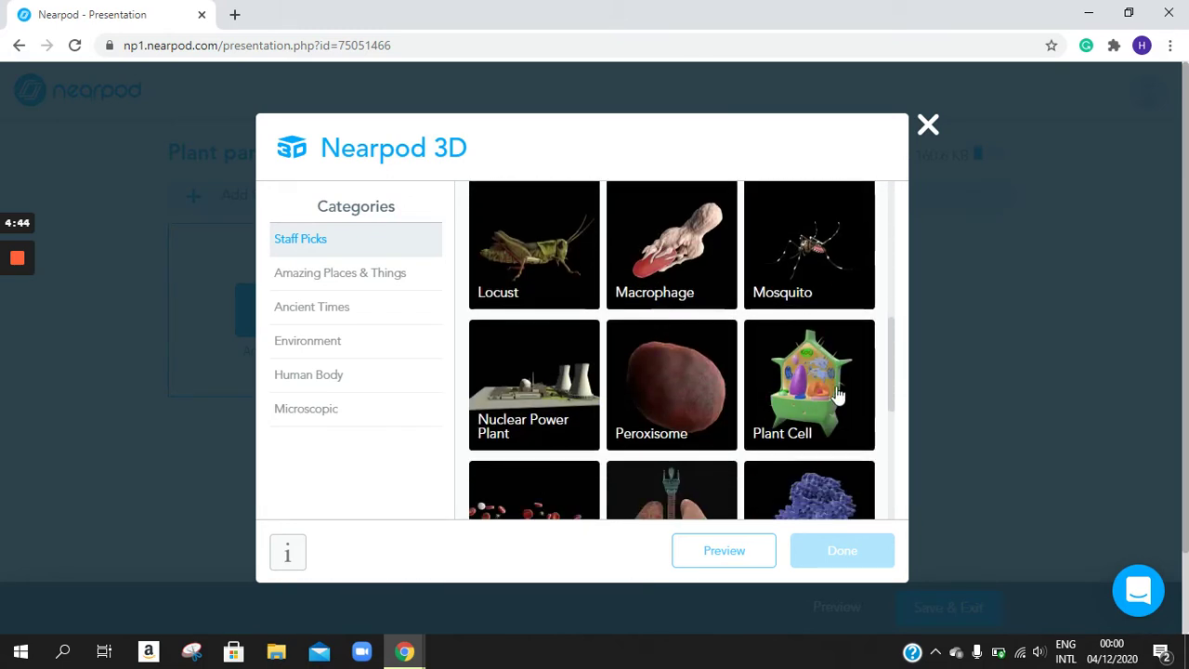
left_click(786, 360)
left_click(832, 552)
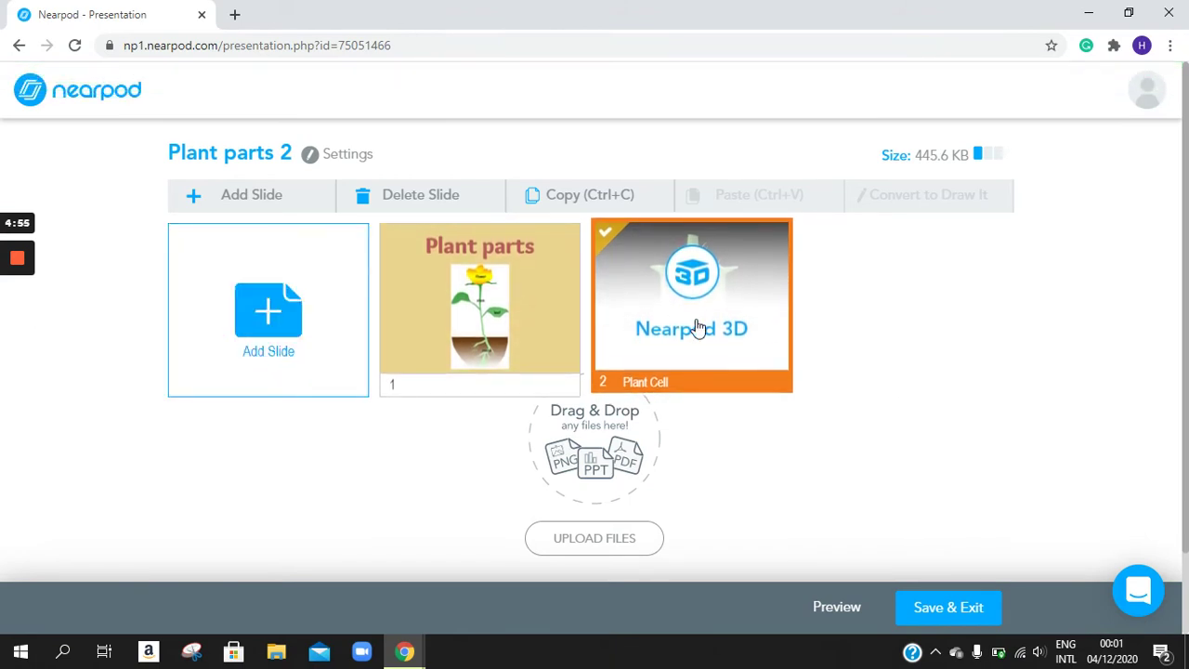
Open the Plant Cell 3D slide, rotate the model to inspect it, and close the view
left_click(726, 340)
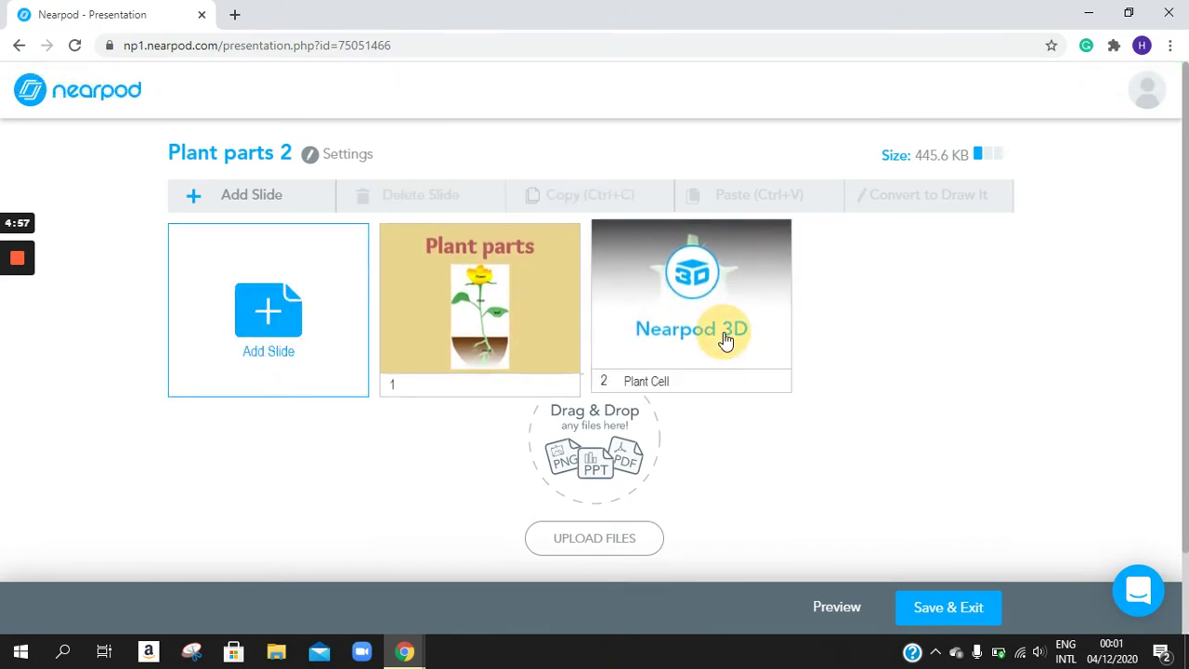
left_click(725, 340)
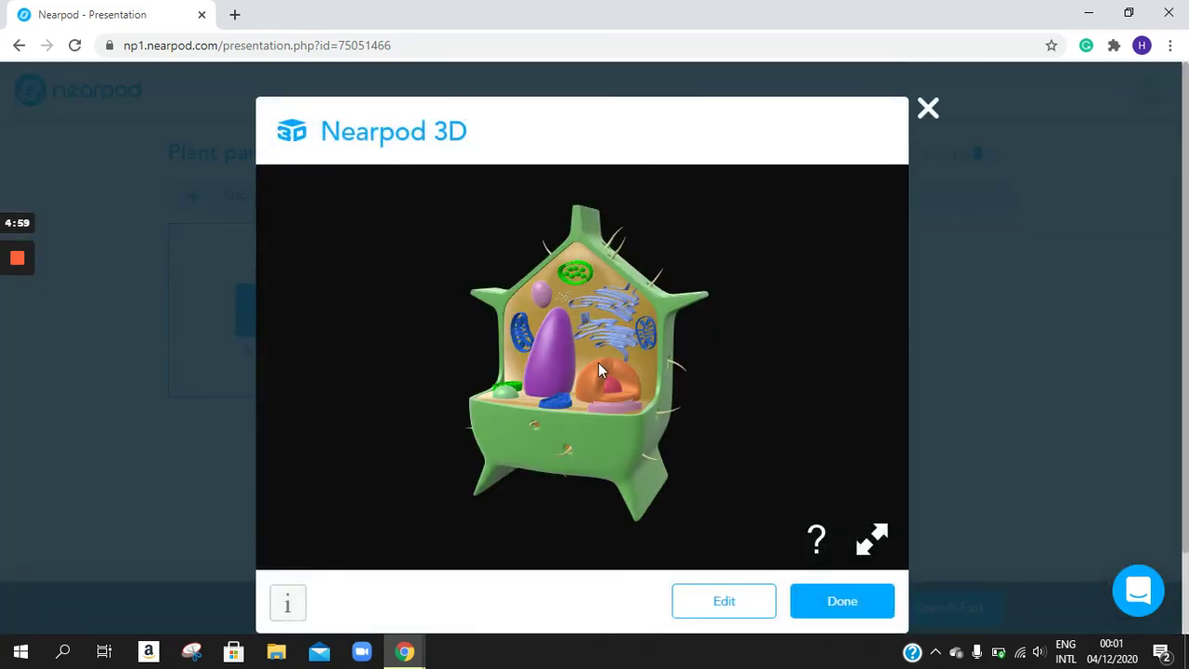
left_click_drag(585, 388, 436, 334)
left_click_drag(703, 386, 775, 406)
left_click(841, 601)
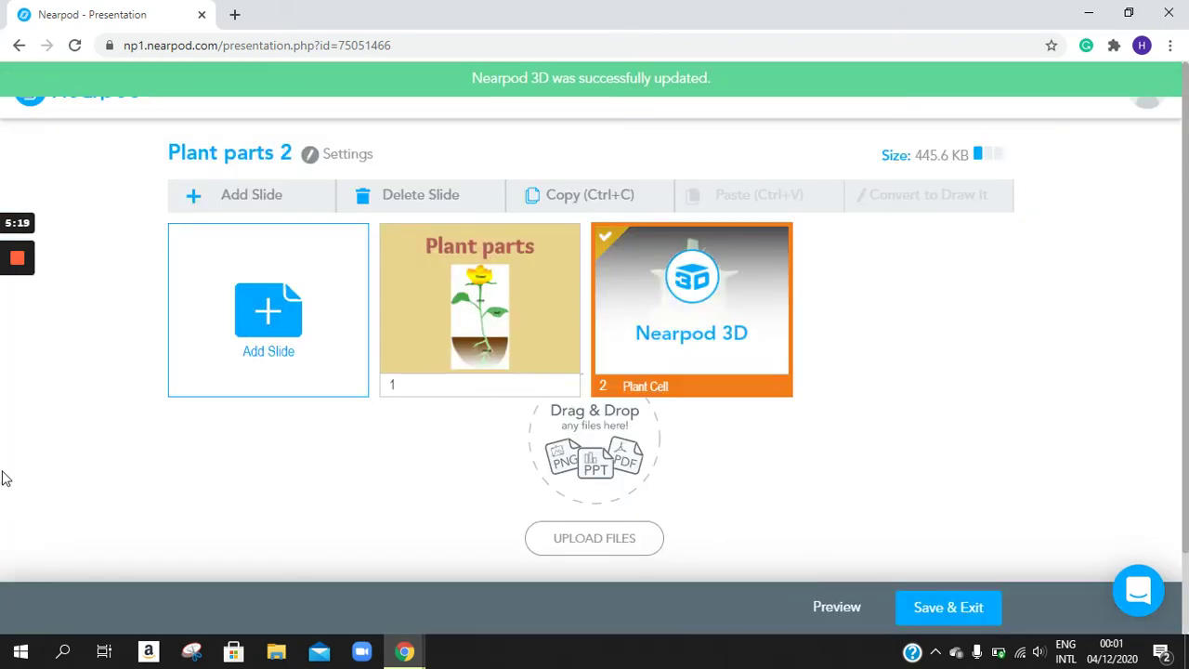
Check the upload options for adding an audio file to the lesson without uploading one
left_click(181, 372)
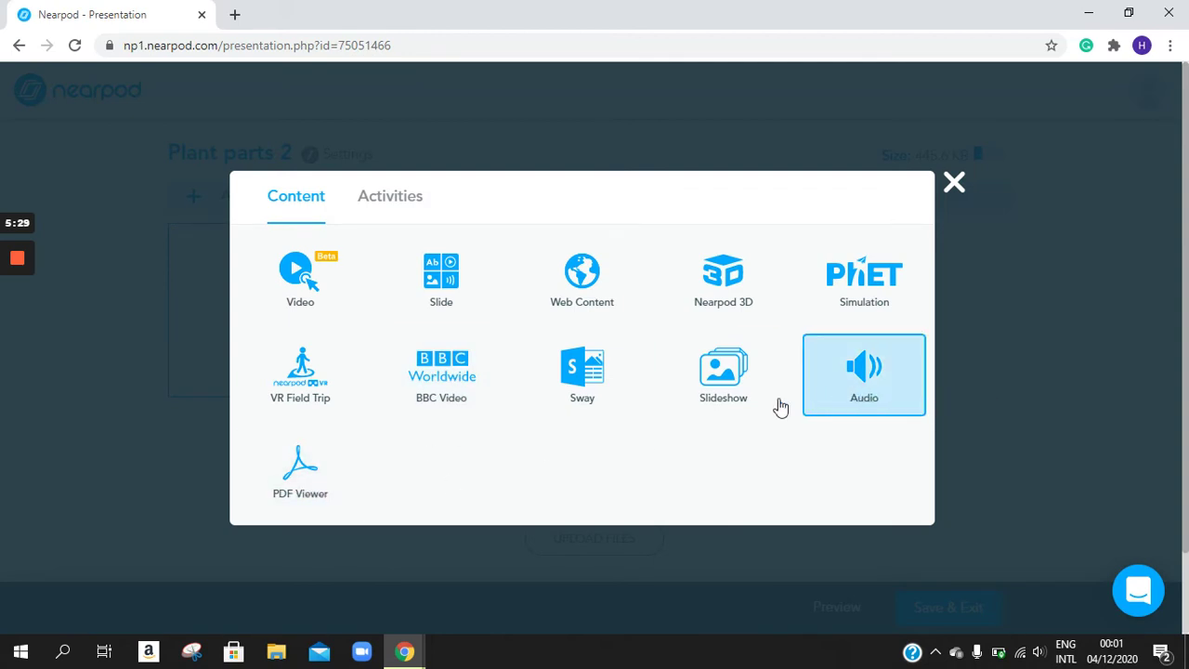
left_click(854, 407)
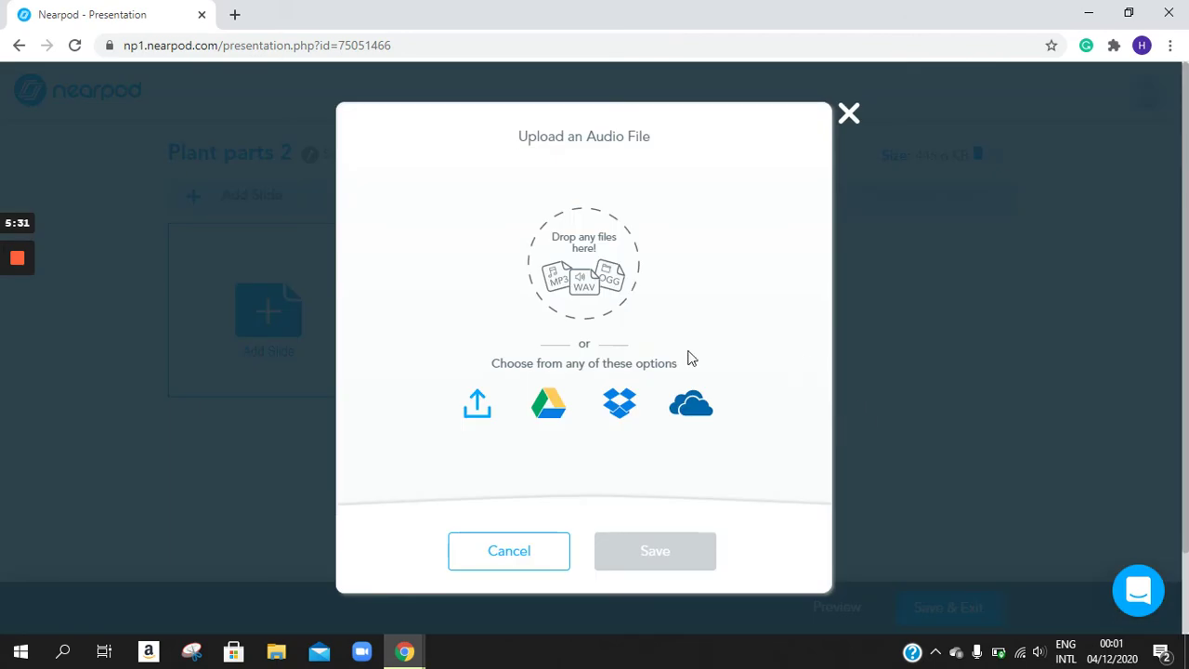
left_click(848, 117)
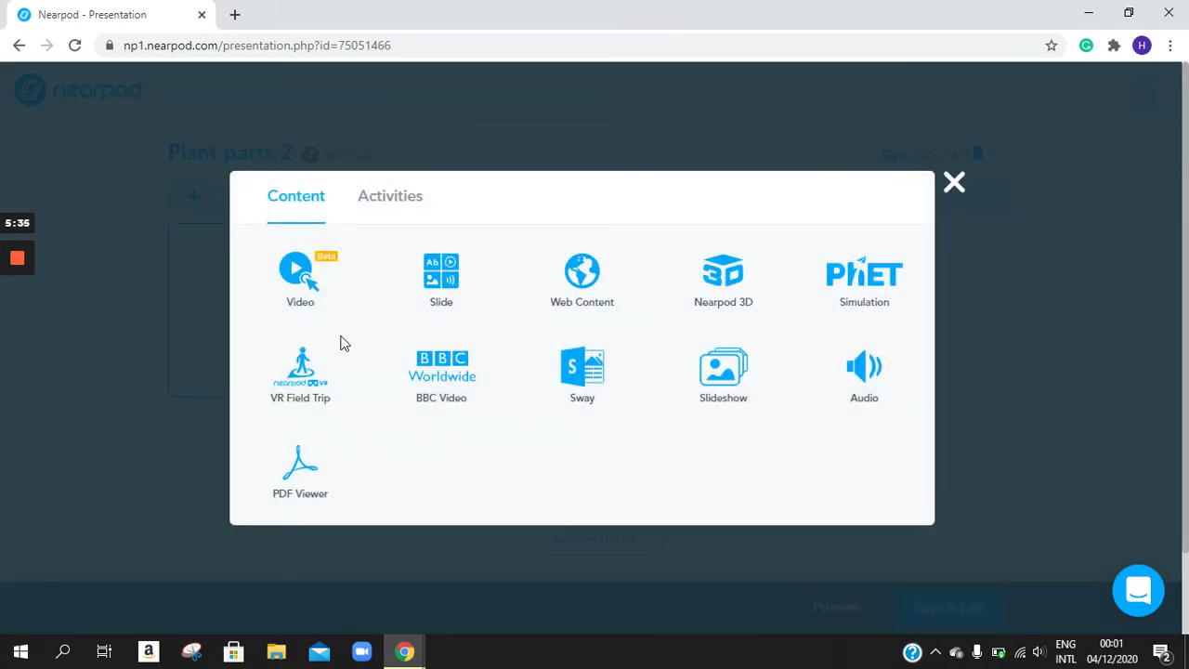
Search VR field trips for "tree" and add "The Boole Tree giant Sequoia, one of the largest trees in the world" to the lesson
left_click(289, 409)
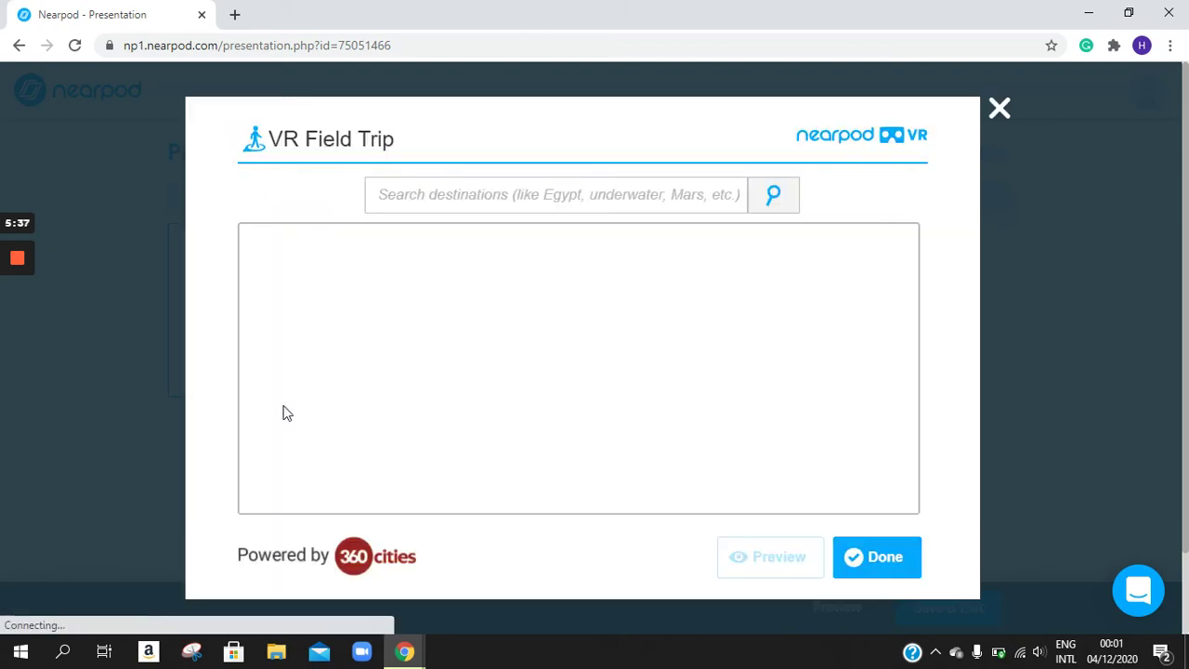
left_click(477, 196)
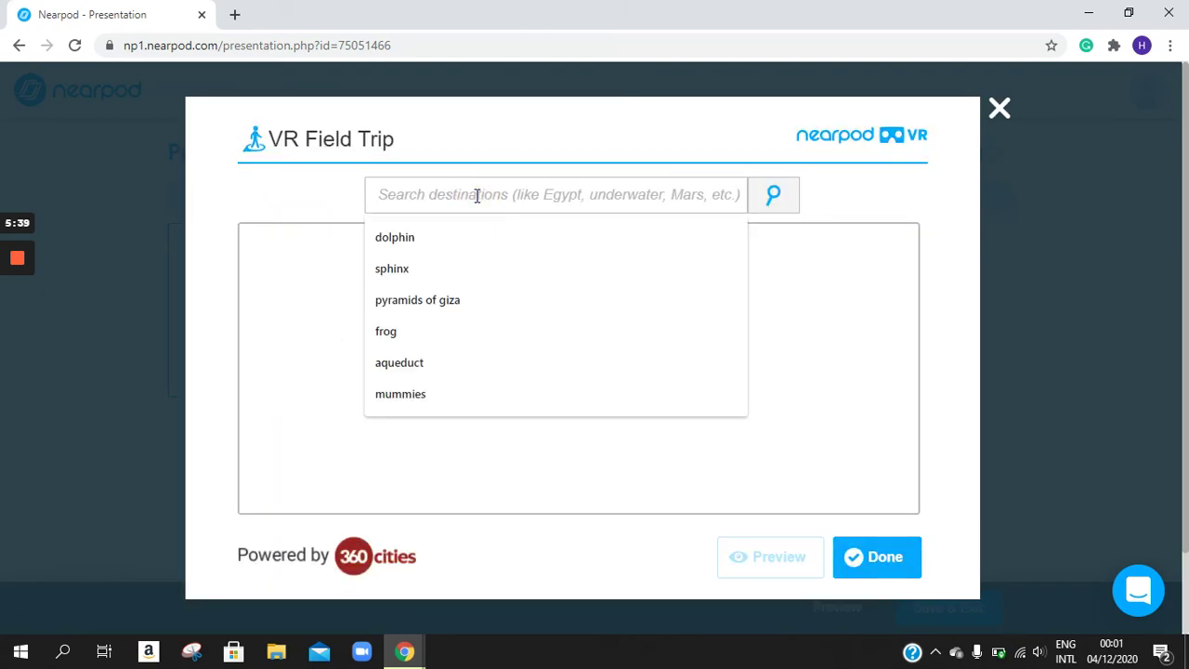
type("tree")
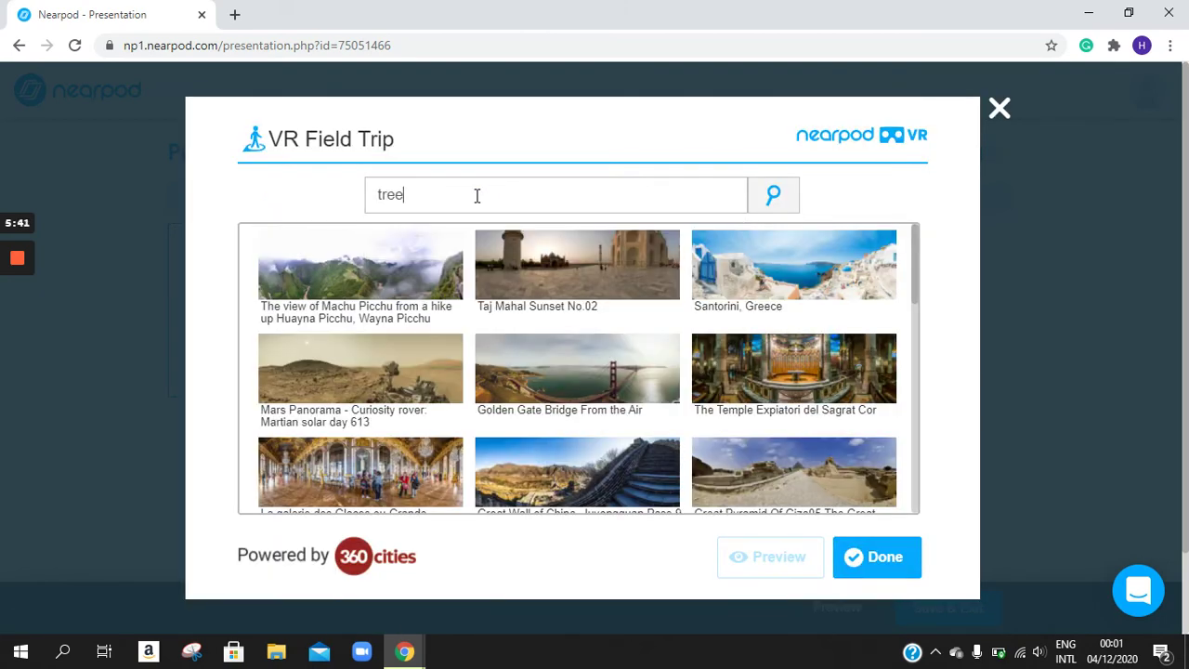
key("Return")
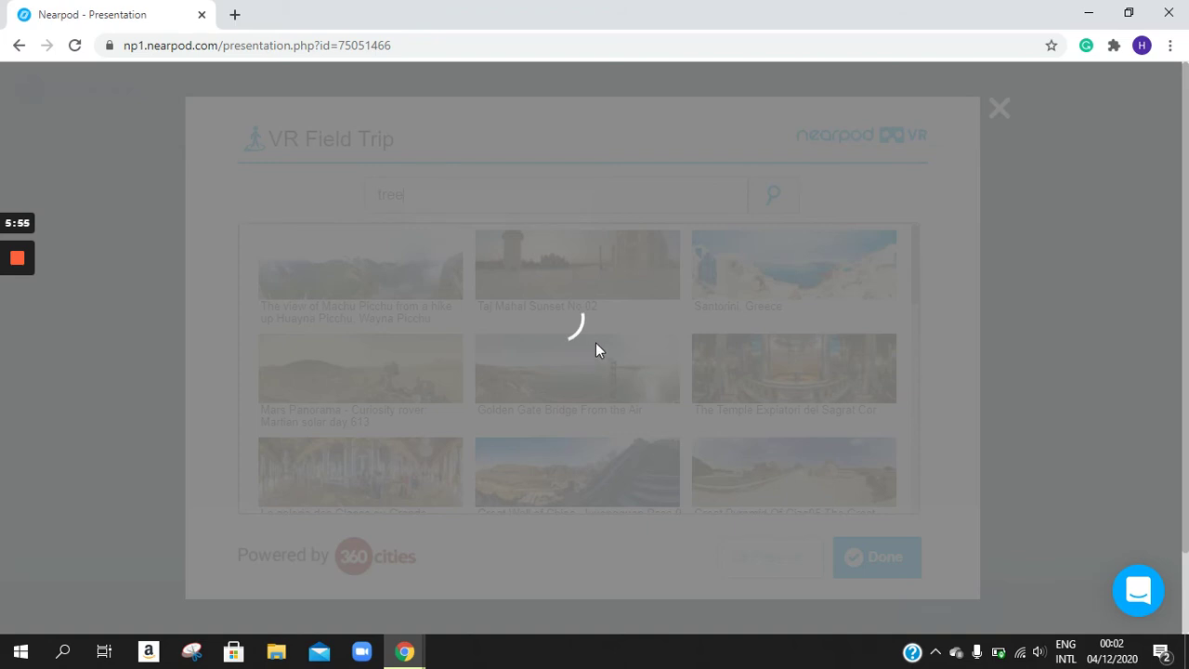
scroll(425, 315, "down", 1)
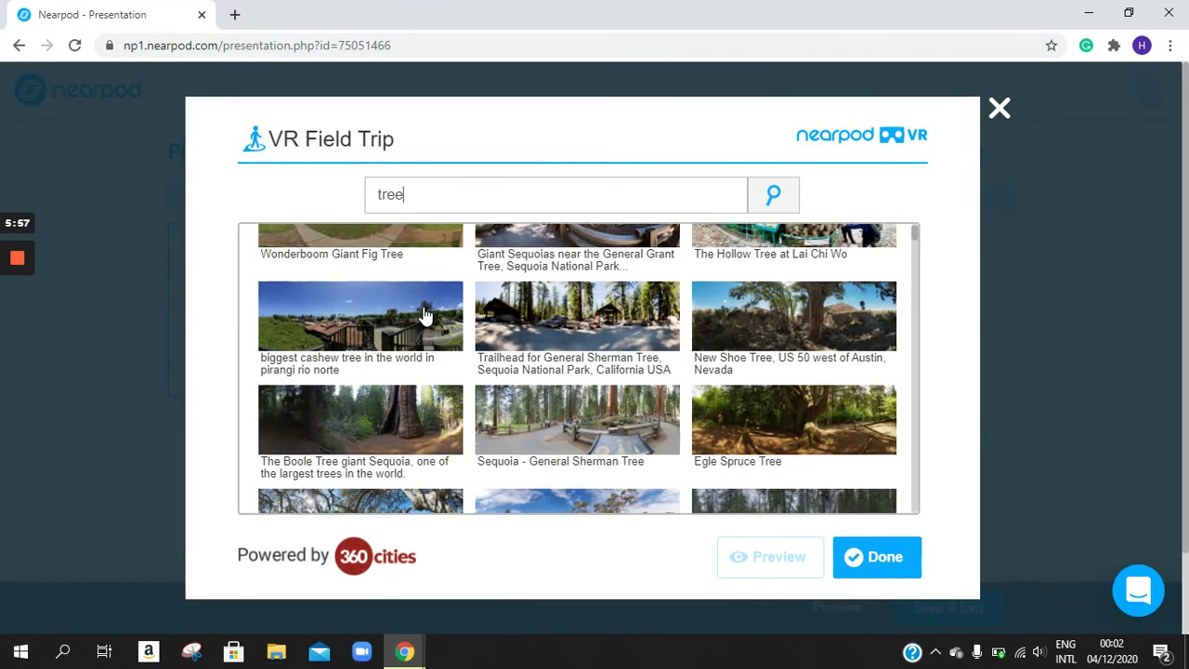
left_click(438, 432)
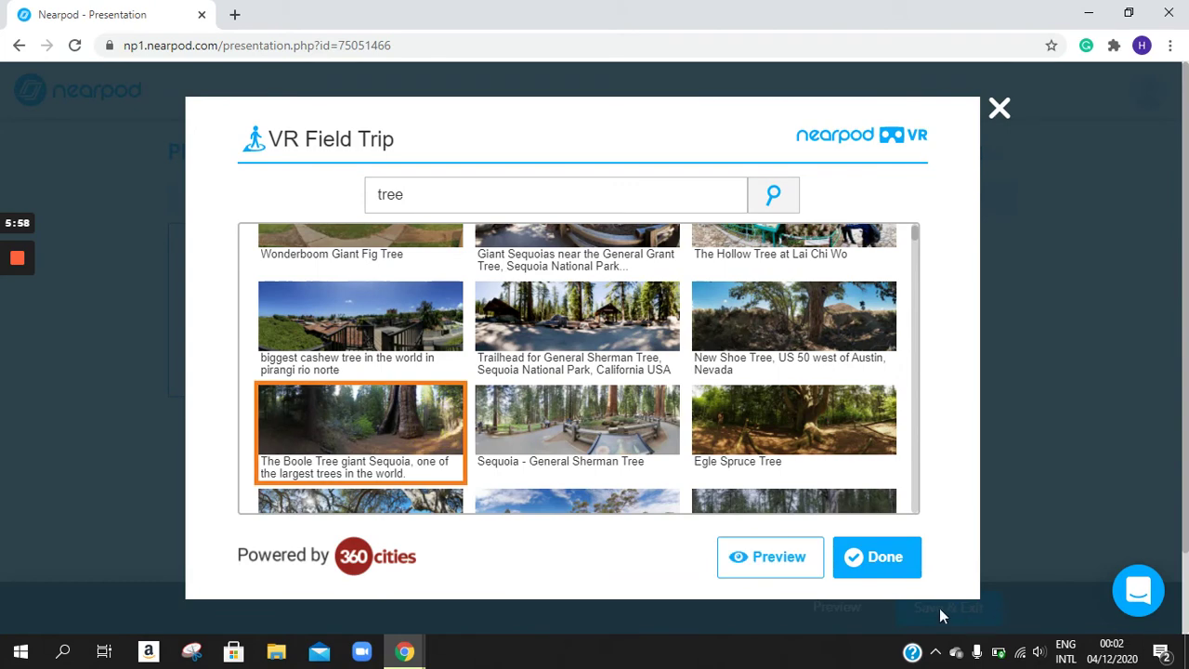
left_click(881, 568)
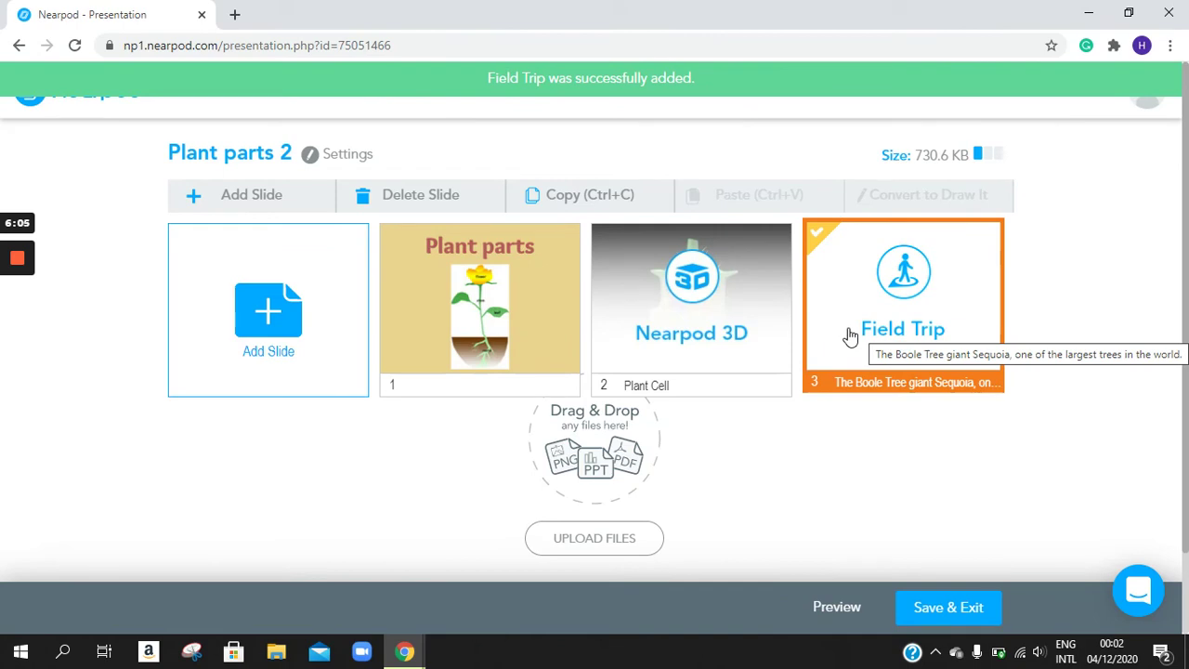
Open the Boole Tree field trip slide, look around the panorama, view it in full-screen VR, and close the preview
left_click(902, 305)
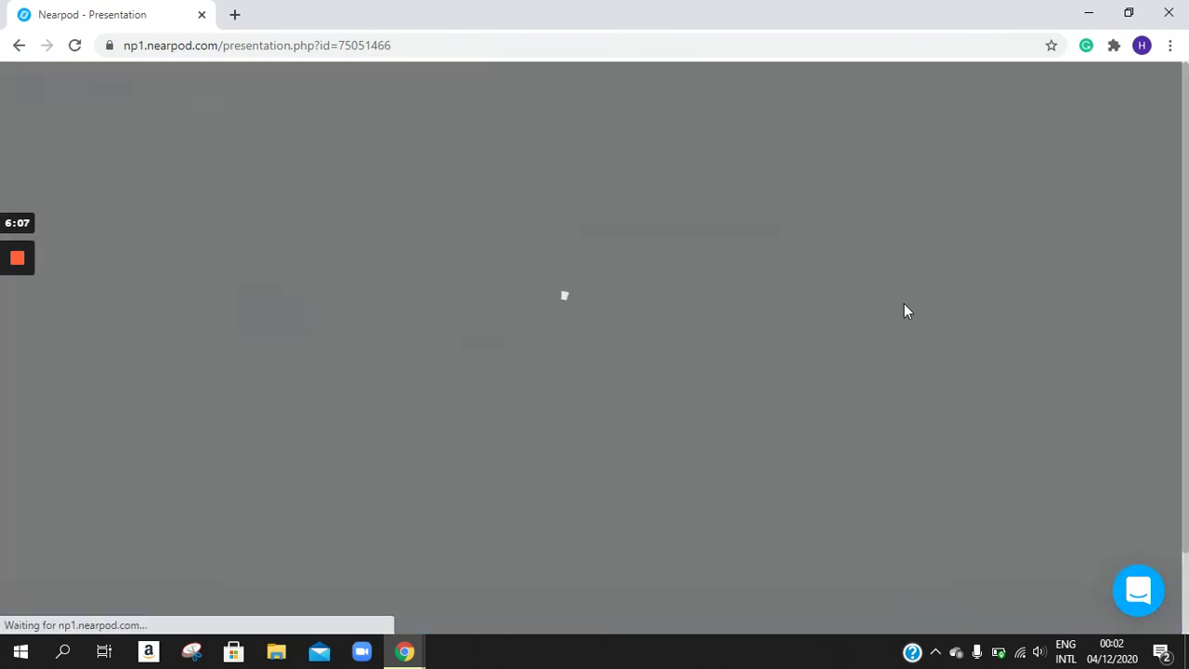
left_click_drag(626, 455, 597, 395)
left_click_drag(491, 311, 458, 367)
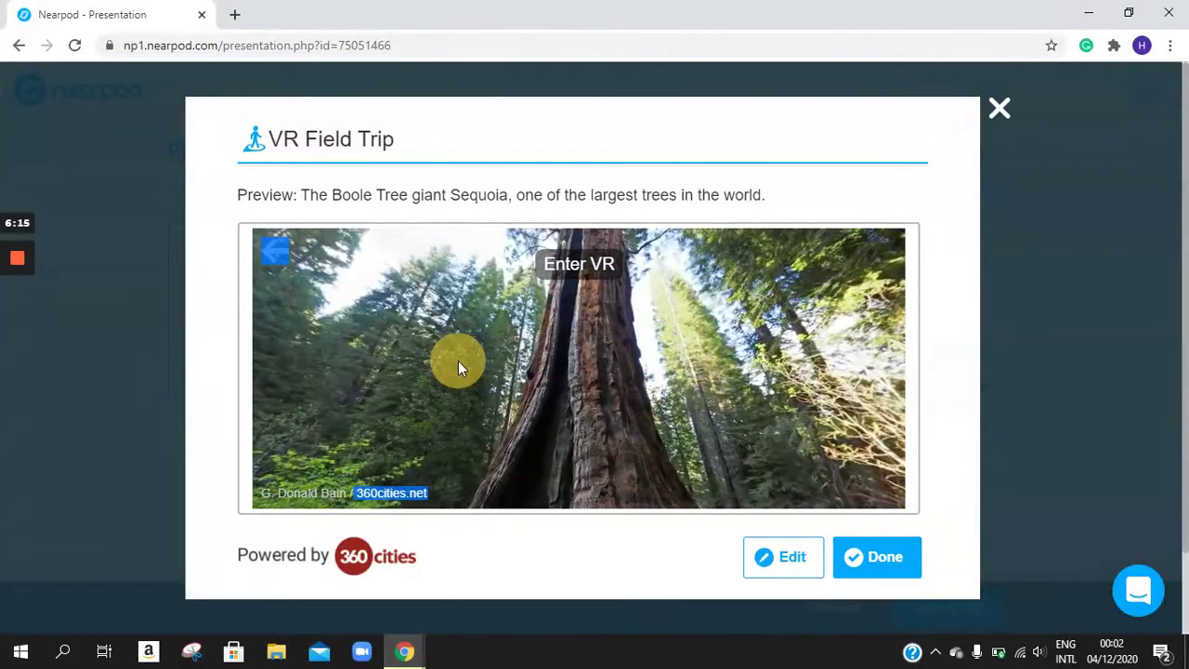
left_click(575, 267)
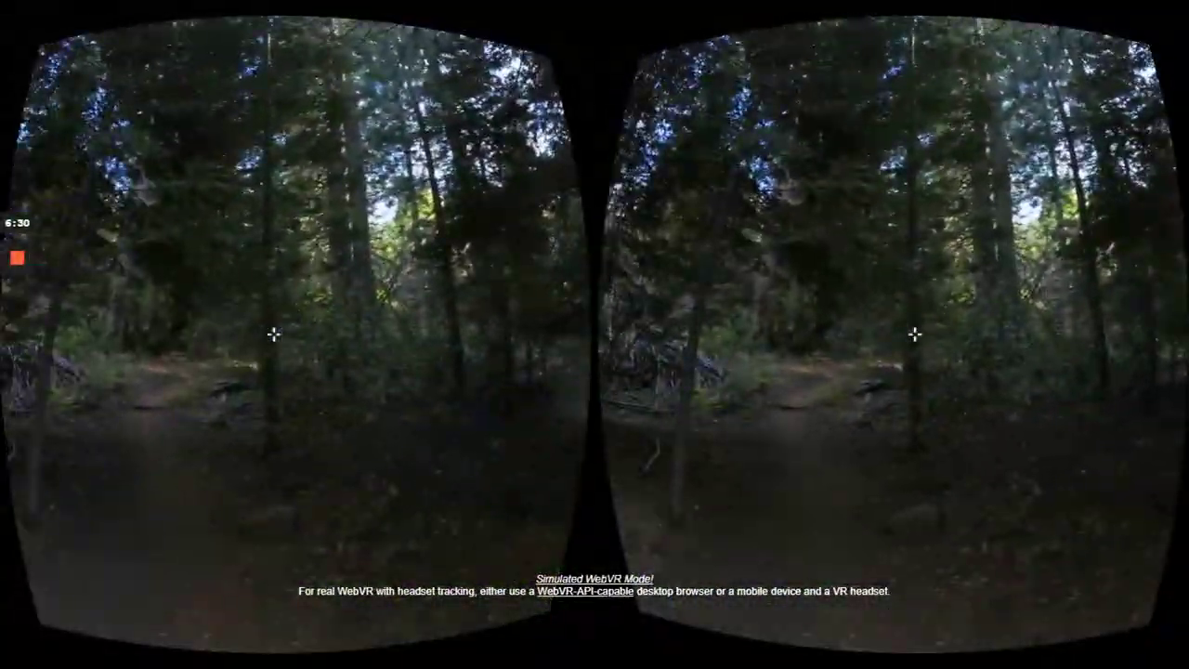
left_click(577, 270)
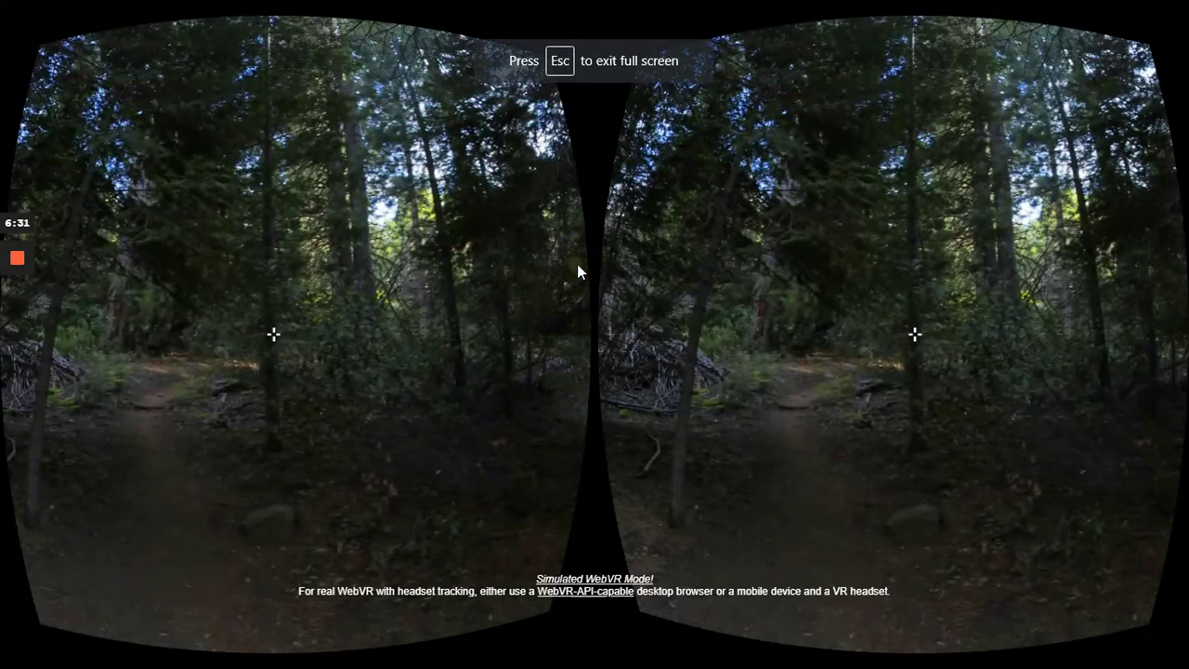
key("Escape")
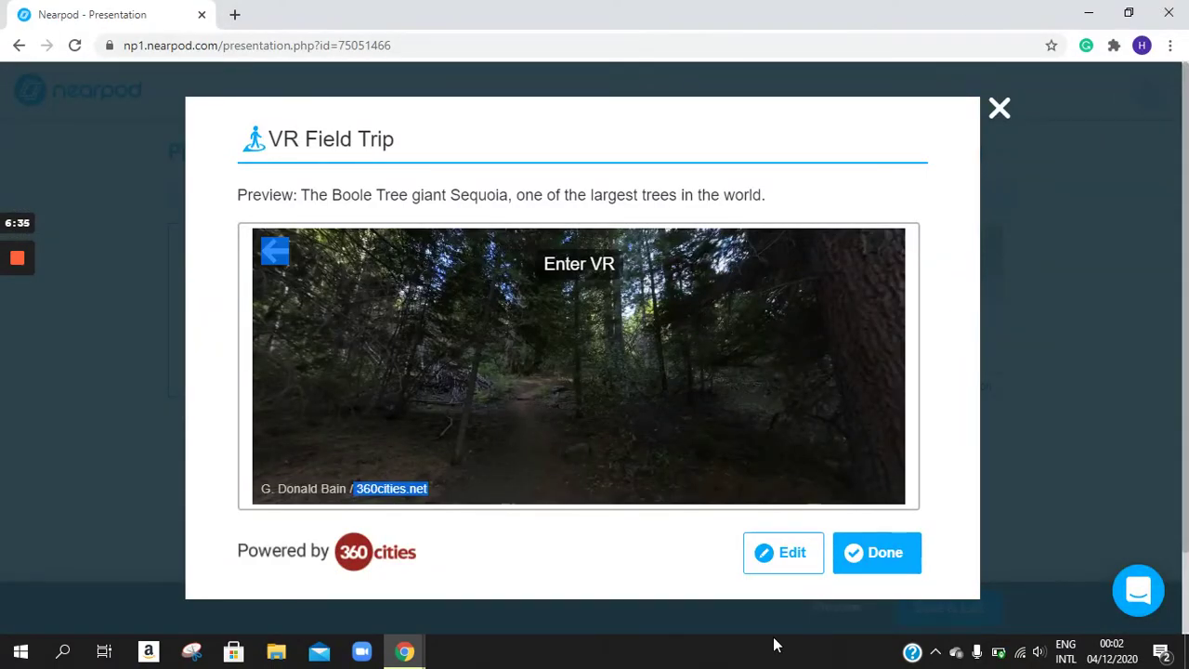
left_click(859, 548)
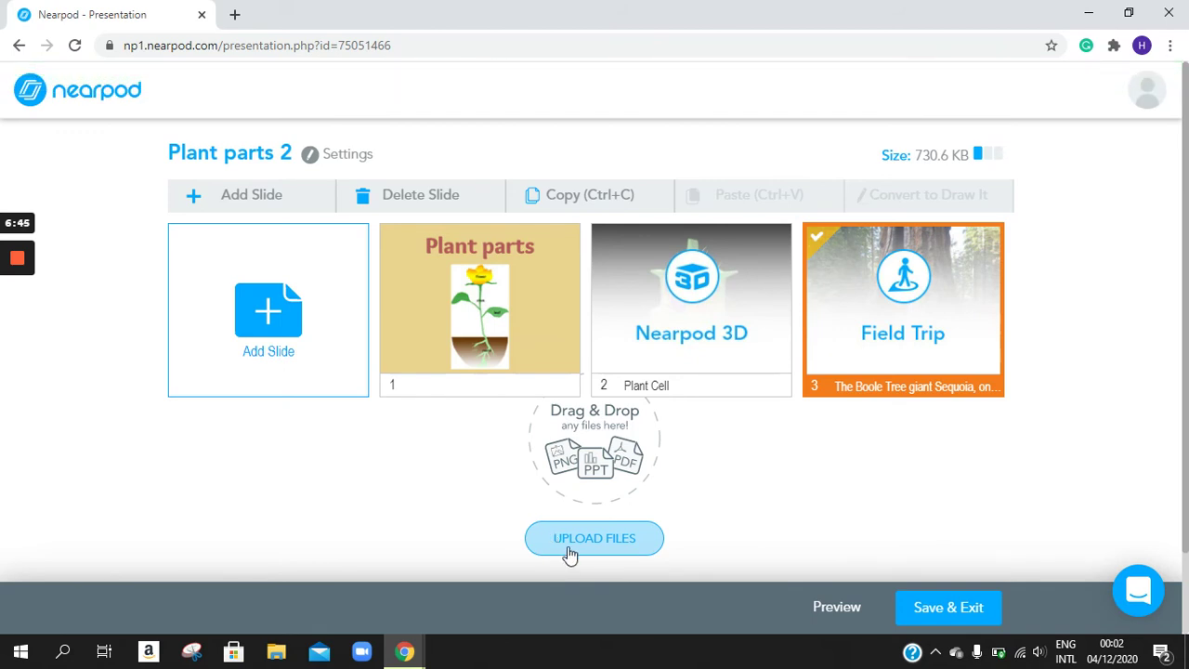
Review the content and activity types available for a new slide without adding one
left_click(261, 299)
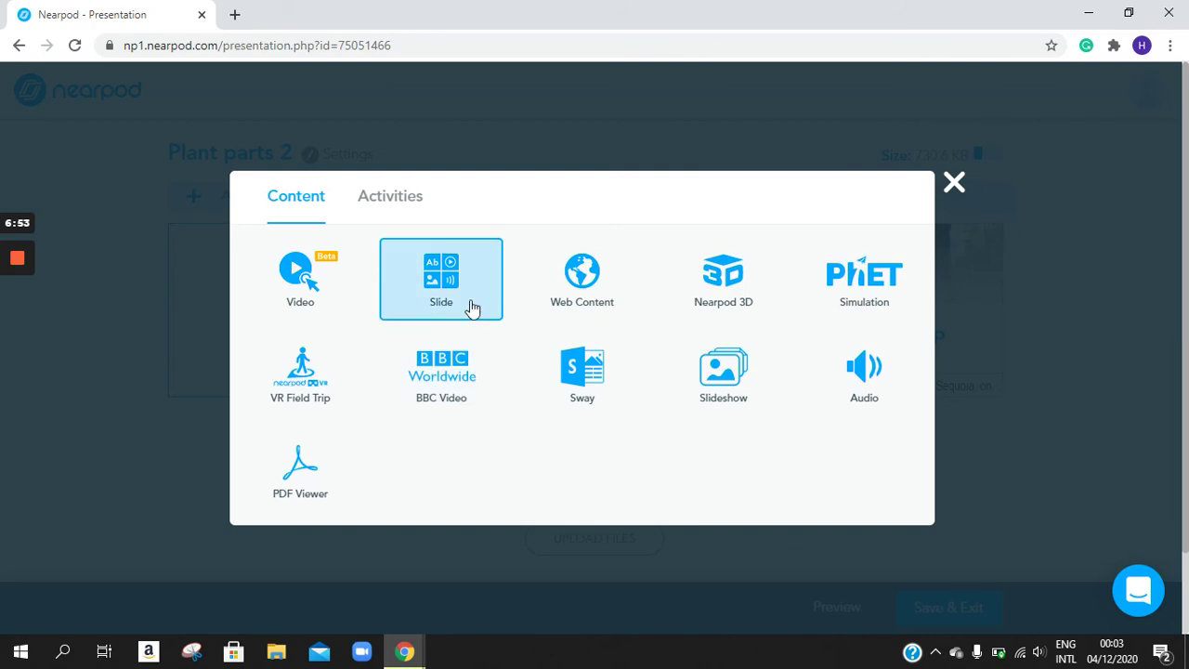
left_click(406, 208)
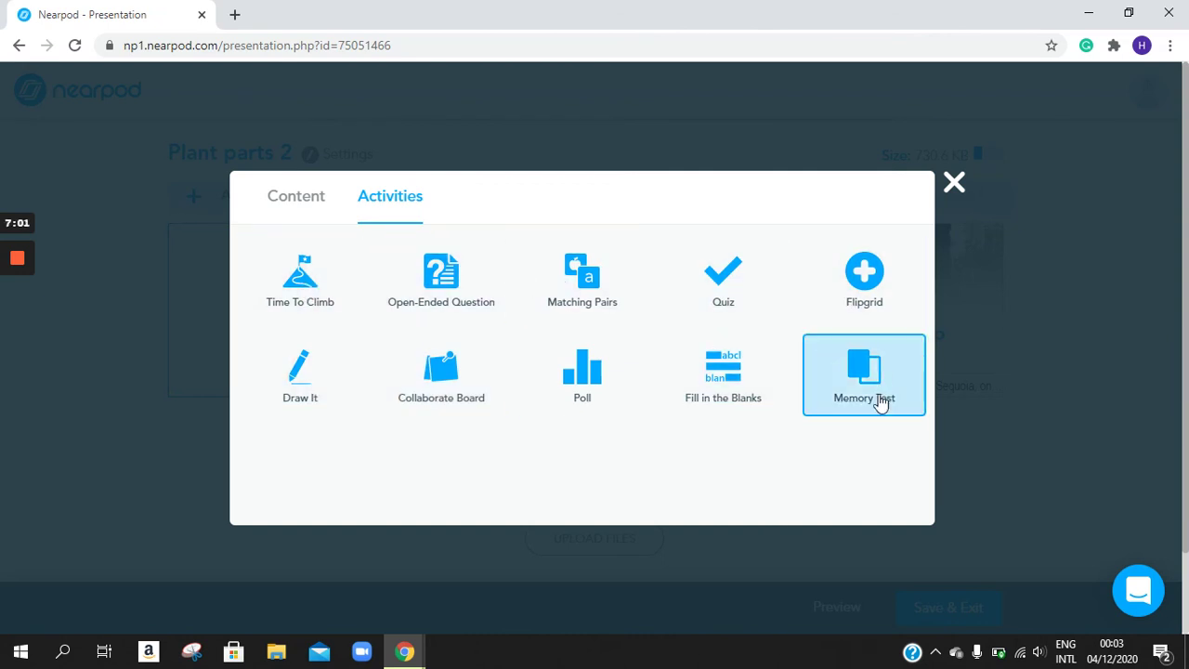
left_click(311, 203)
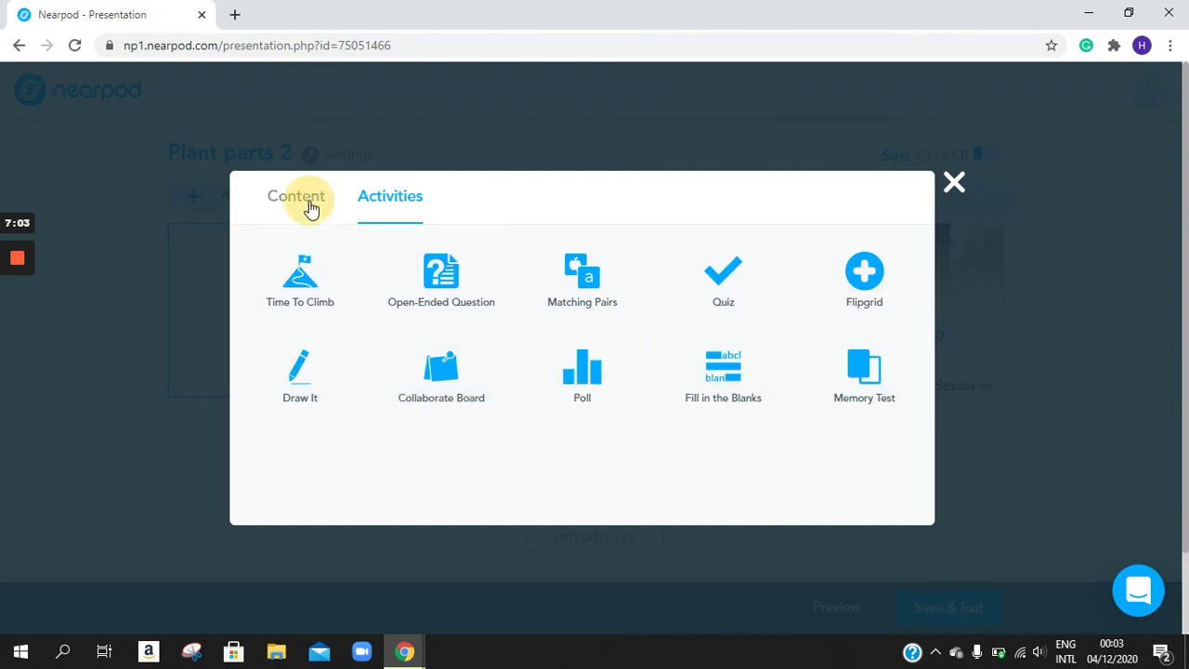
left_click(955, 184)
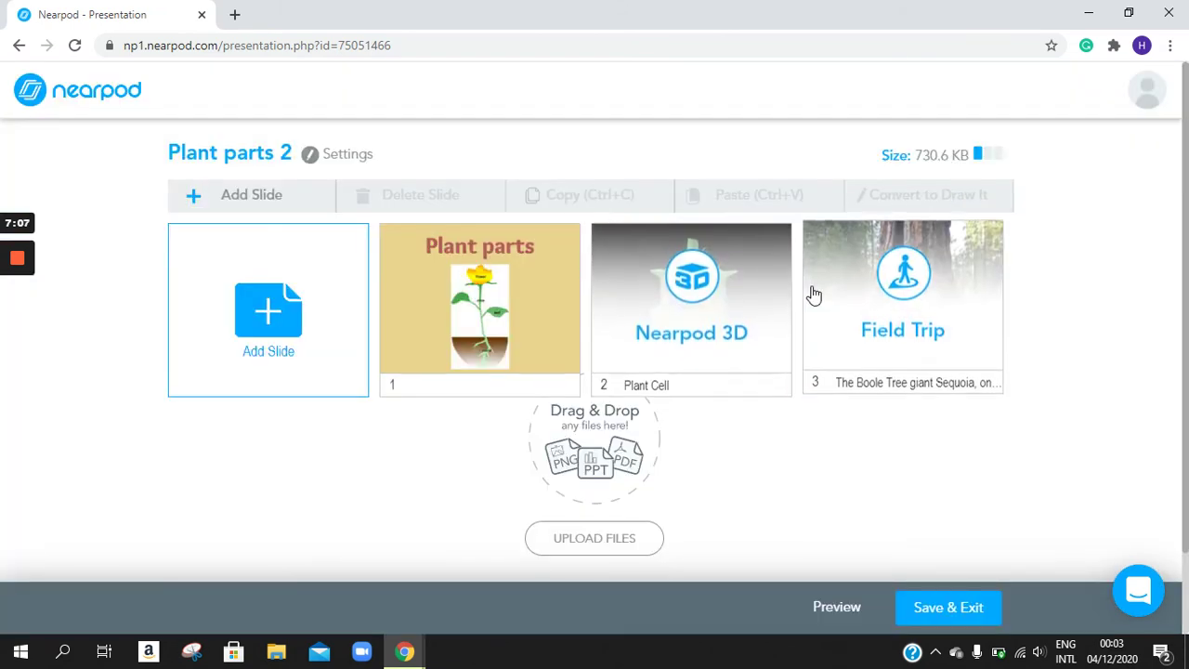